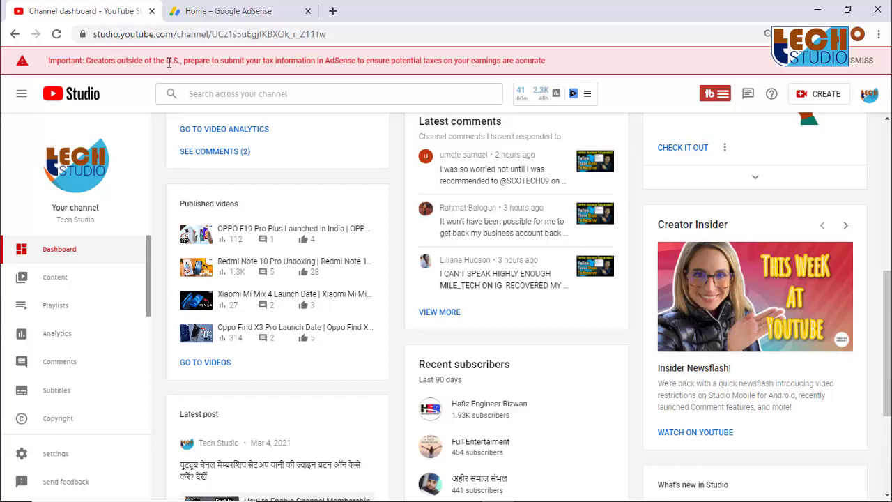
Highlight the YouTube Studio tax-information warning, then switch to the Google AdSense home page
{"action": "triple_click", "coordinate": [169, 63]}
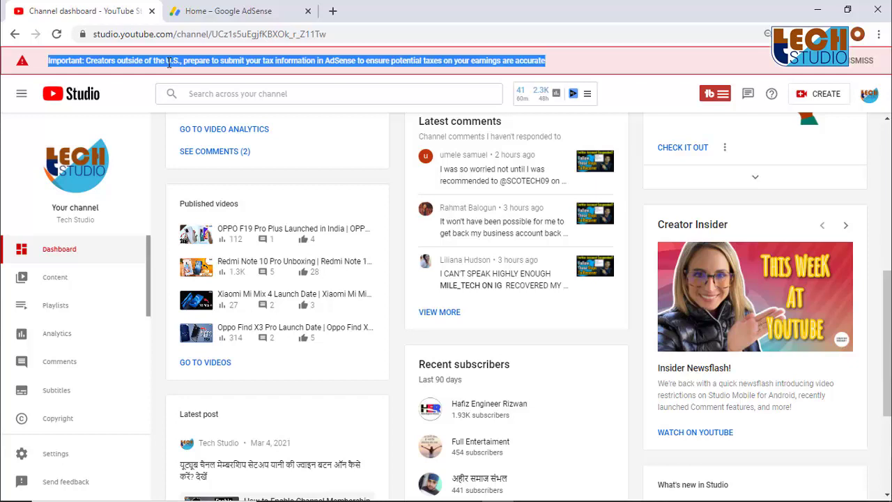
{"action": "left_click", "coordinate": [168, 63]}
{"action": "left_click", "coordinate": [233, 10]}
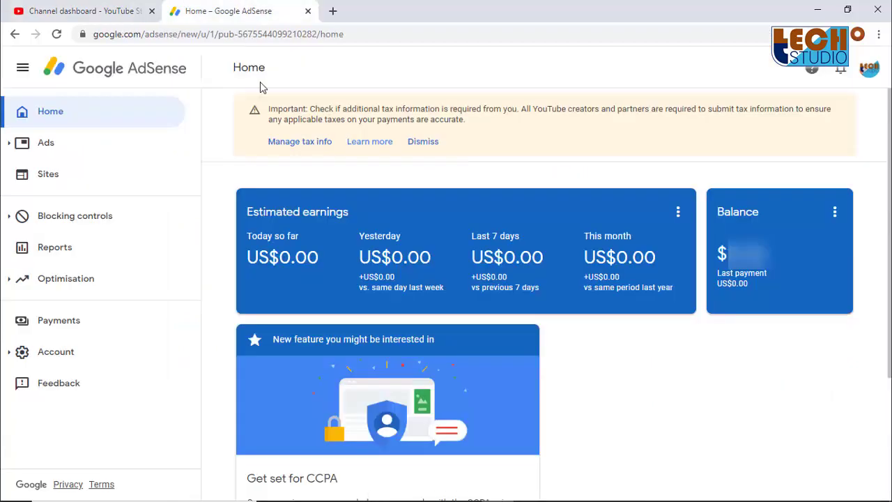
{"action": "triple_click", "coordinate": [282, 111]}
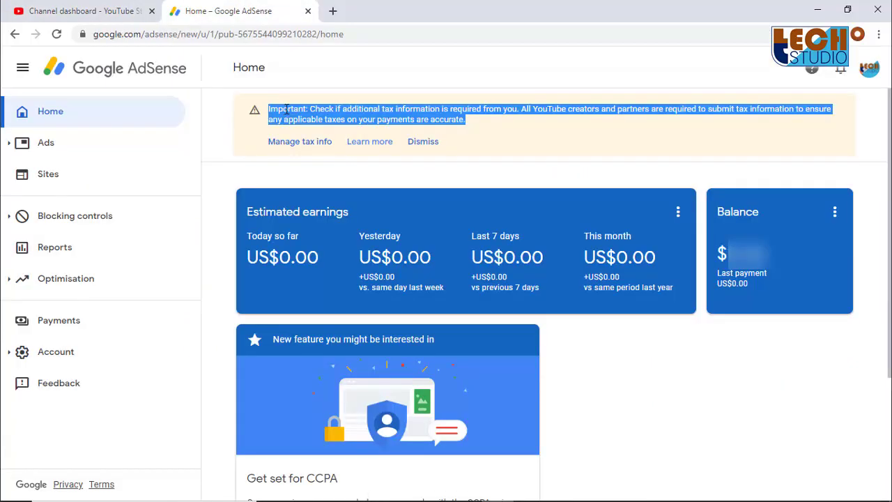
{"action": "left_click", "coordinate": [316, 112]}
{"action": "double_click", "coordinate": [315, 111]}
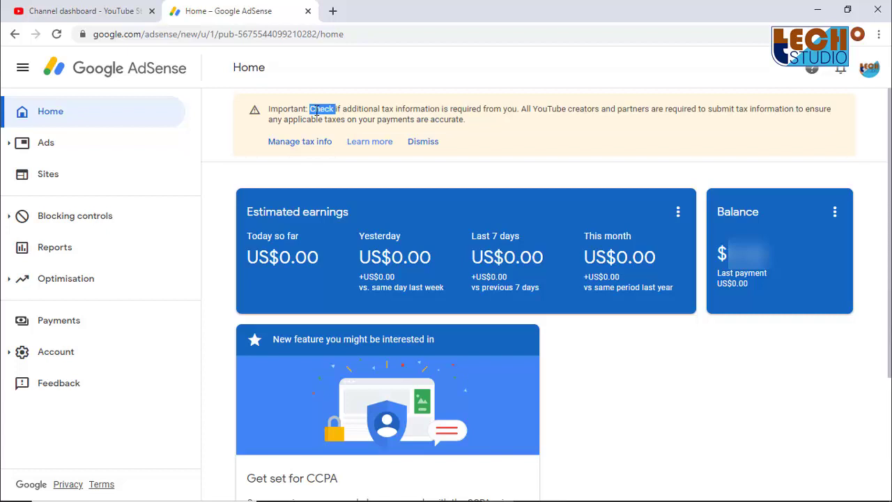
{"action": "left_click", "coordinate": [316, 112]}
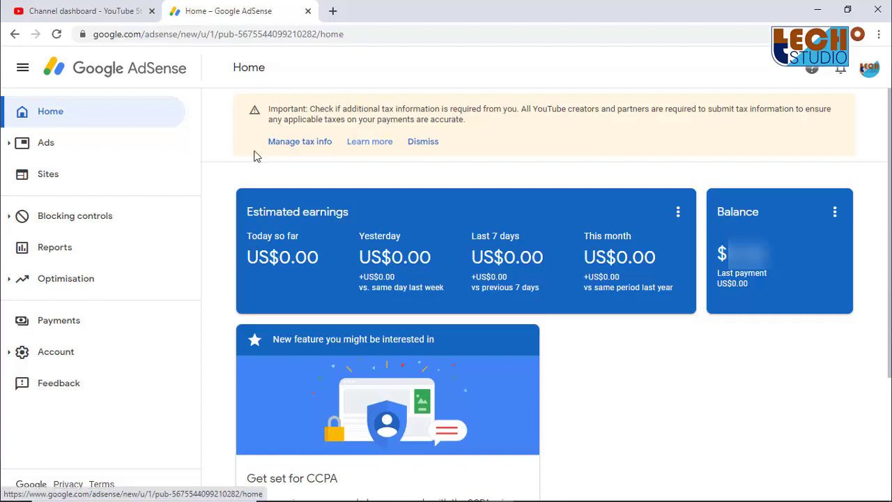
Go to Manage tax info and add tax info to start the United States tax questionnaire
{"action": "left_click", "coordinate": [293, 142]}
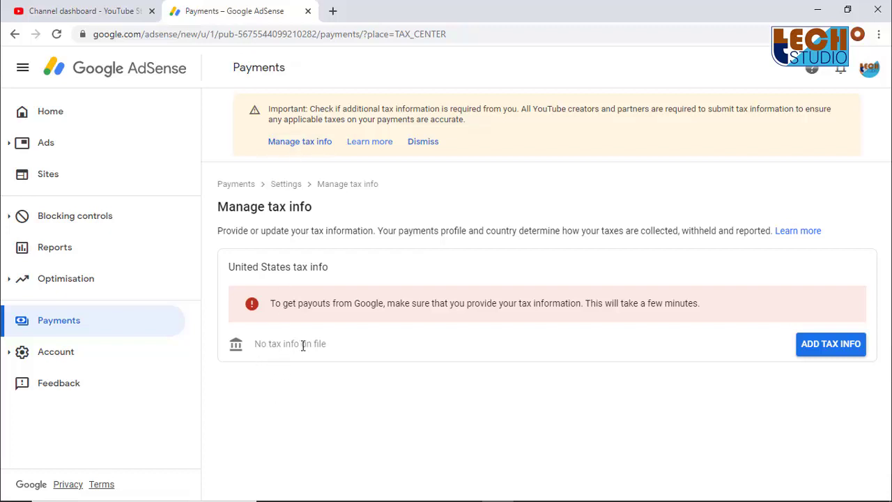
{"action": "left_click", "coordinate": [829, 343]}
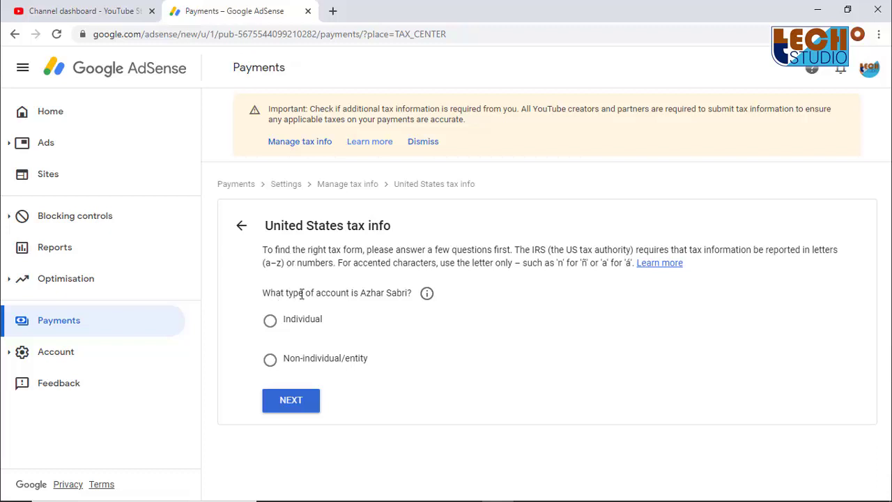
Review the account-type explanation and choose Individual as the account type
{"action": "left_click", "coordinate": [427, 295]}
{"action": "left_click", "coordinate": [427, 295]}
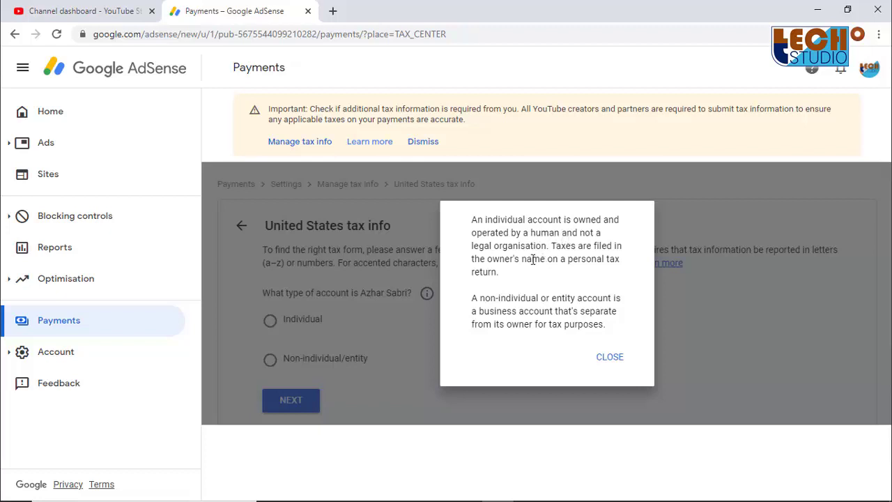
{"action": "left_click", "coordinate": [604, 357]}
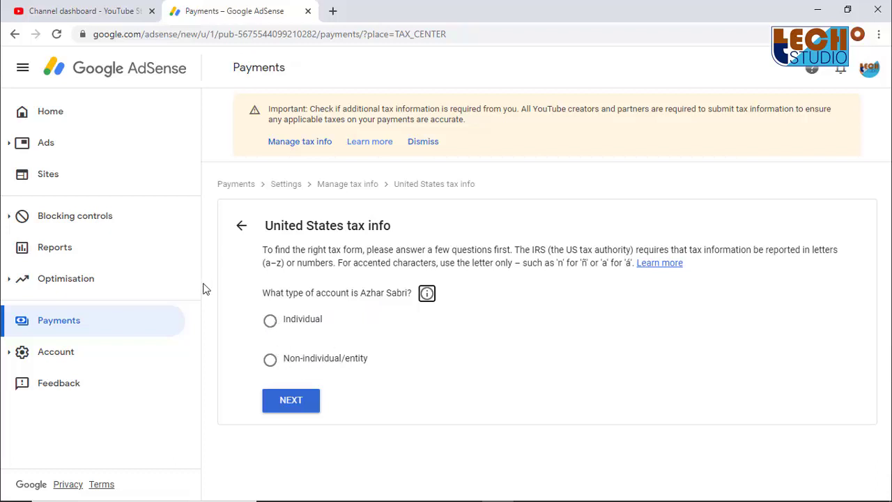
{"action": "left_click", "coordinate": [270, 321]}
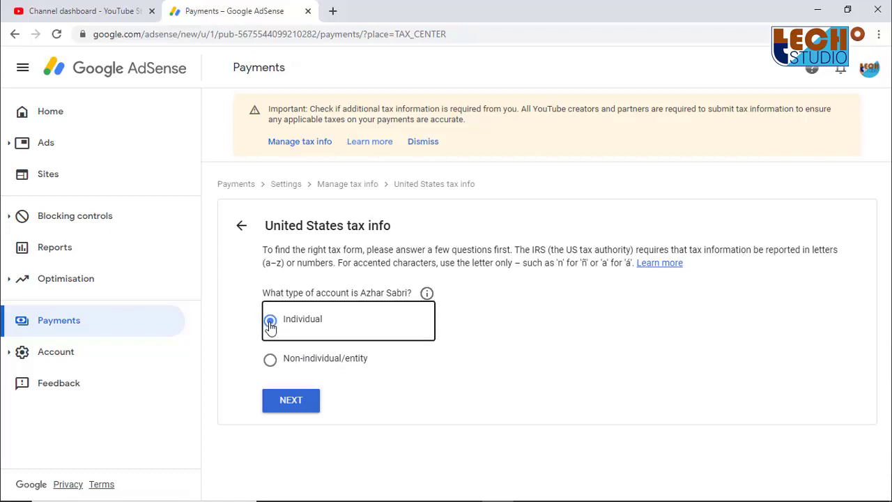
{"action": "left_click", "coordinate": [296, 411]}
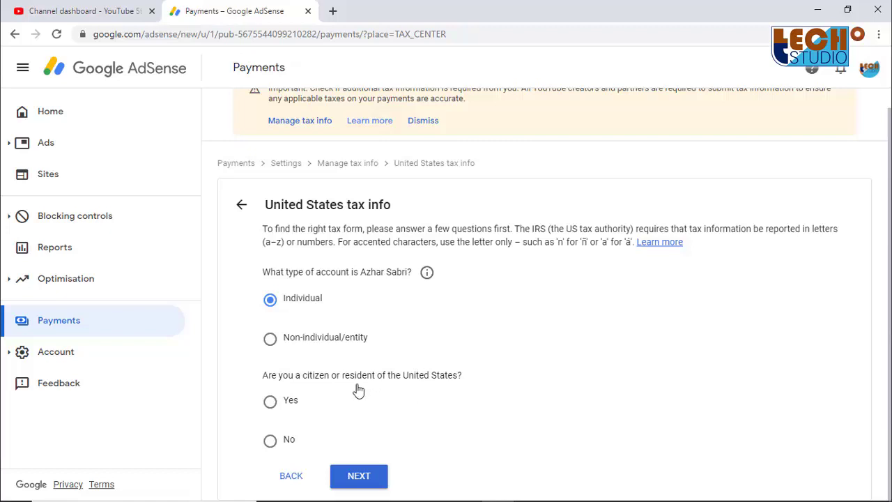
Answer No to being a US citizen or resident and start the W-8BEN form
{"action": "left_click", "coordinate": [270, 449]}
{"action": "left_click", "coordinate": [367, 481]}
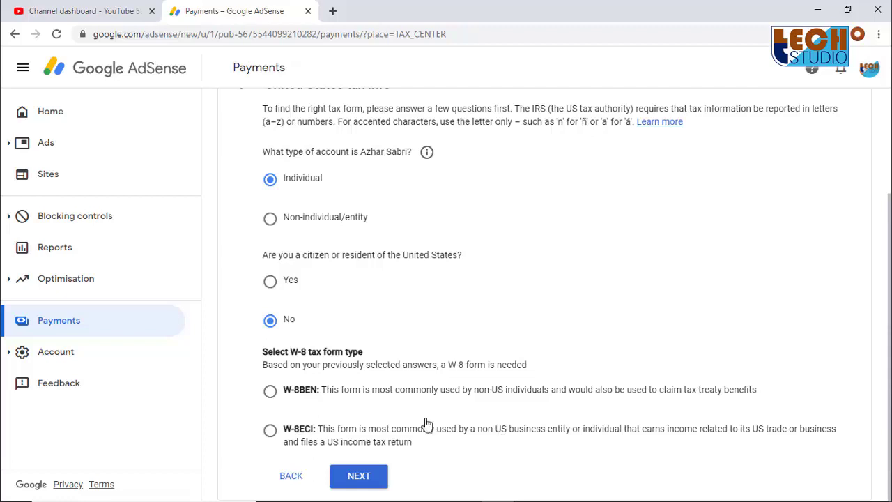
{"action": "left_click", "coordinate": [270, 391]}
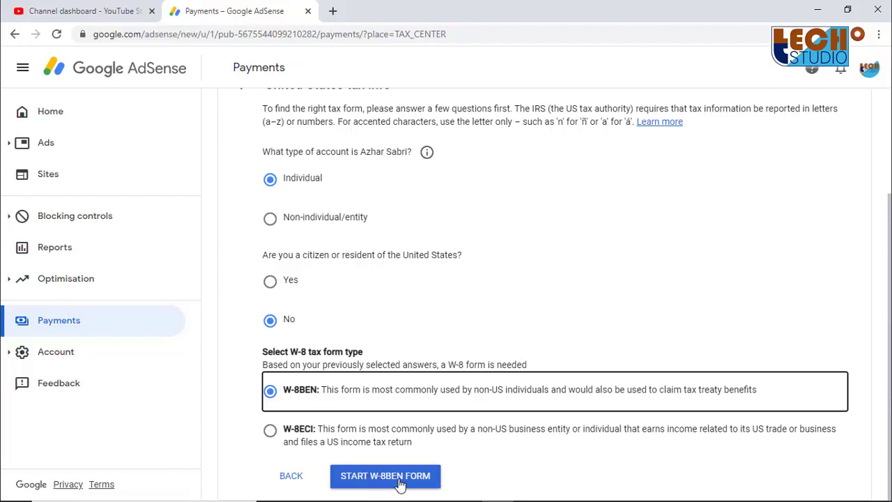
{"action": "left_click", "coordinate": [401, 484]}
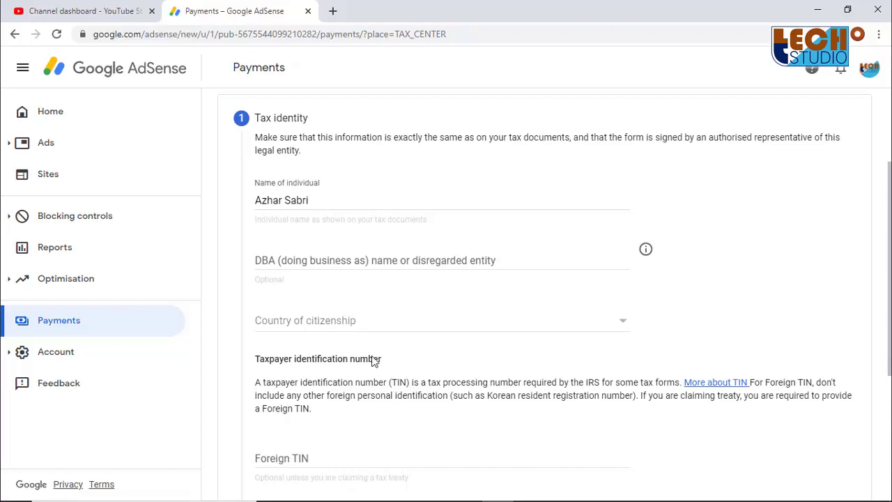
Keep the individual's name unchanged and set country of citizenship to India
{"action": "double_click", "coordinate": [311, 200]}
{"action": "left_click", "coordinate": [311, 200]}
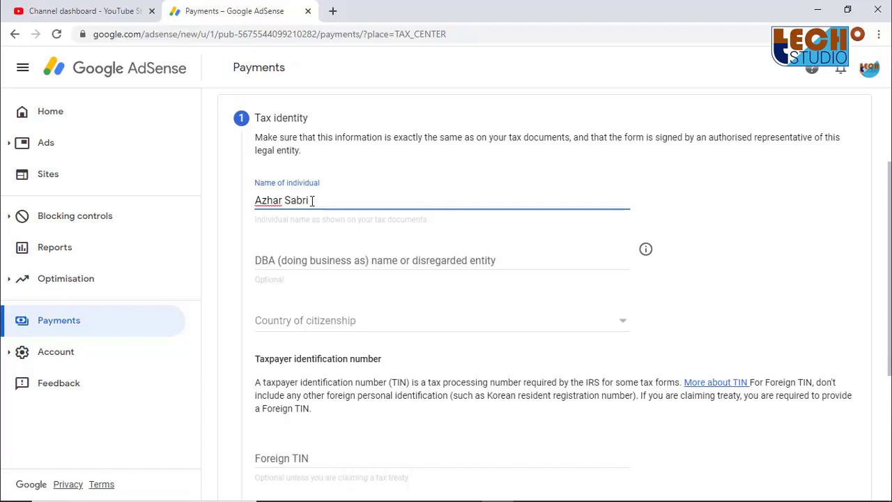
{"action": "scroll", "coordinate": [311, 200], "scroll_direction": "down", "scroll_amount": 1}
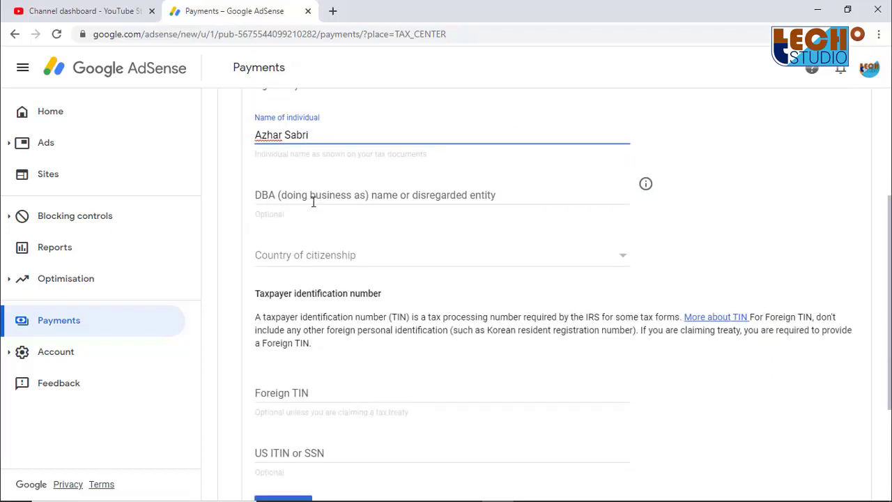
{"action": "left_click", "coordinate": [302, 261]}
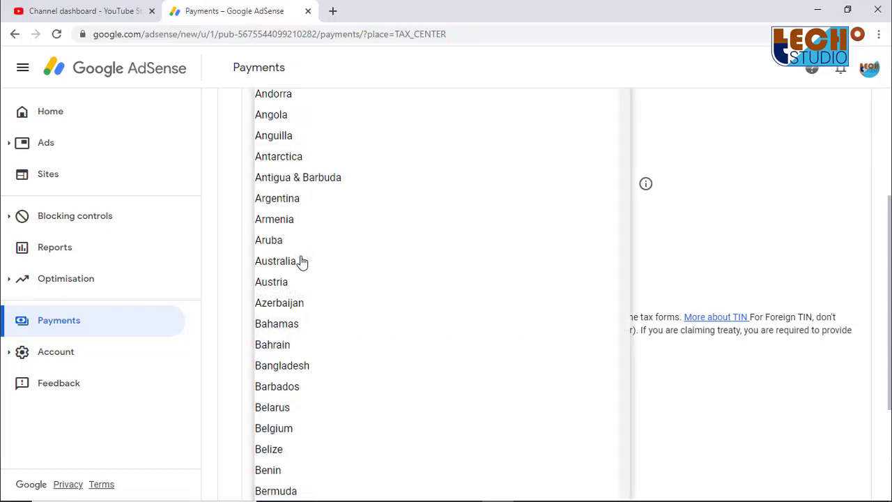
{"action": "type", "text": "in"}
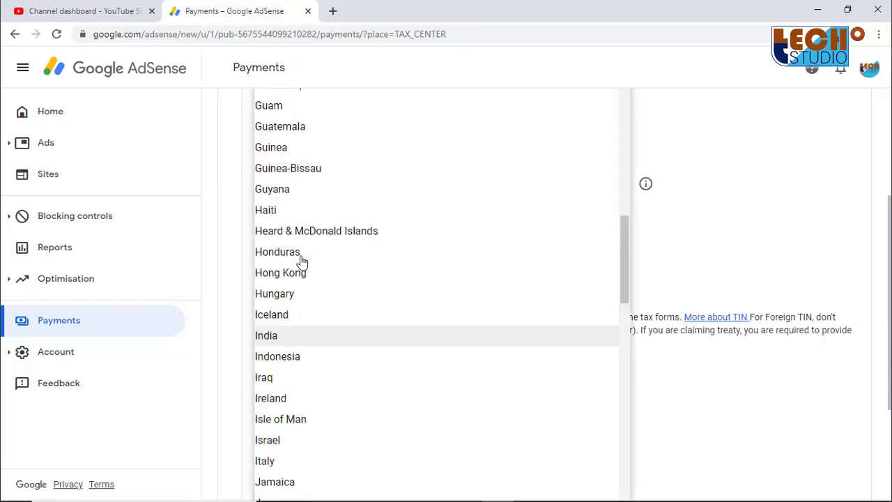
{"action": "key", "text": "Return"}
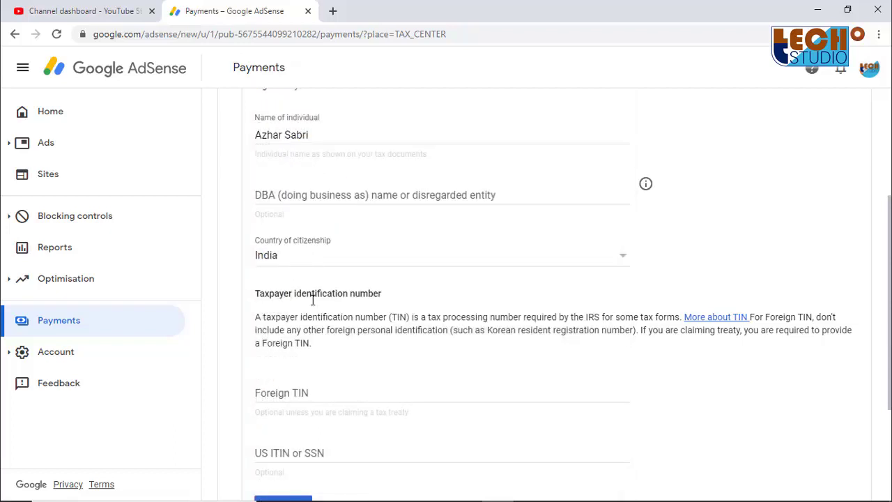
{"action": "scroll", "coordinate": [313, 301], "scroll_direction": "down", "scroll_amount": 3}
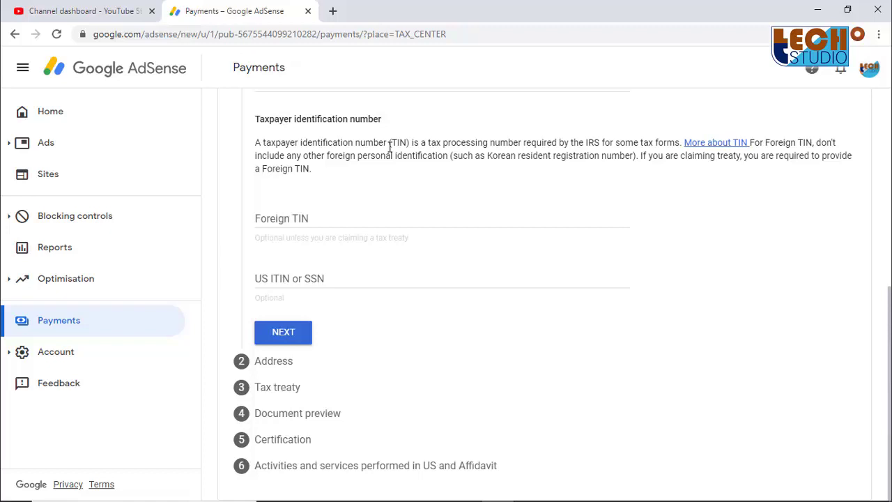
Paste the foreign tax ID, leave US ITIN/SSN blank, and continue to the Address step
{"action": "left_click", "coordinate": [300, 221]}
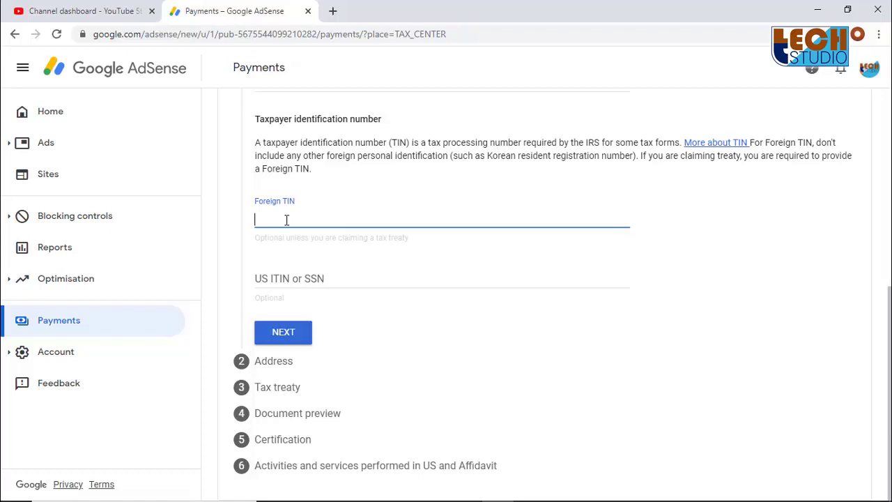
{"action": "left_click", "coordinate": [309, 278]}
{"action": "left_click", "coordinate": [291, 336]}
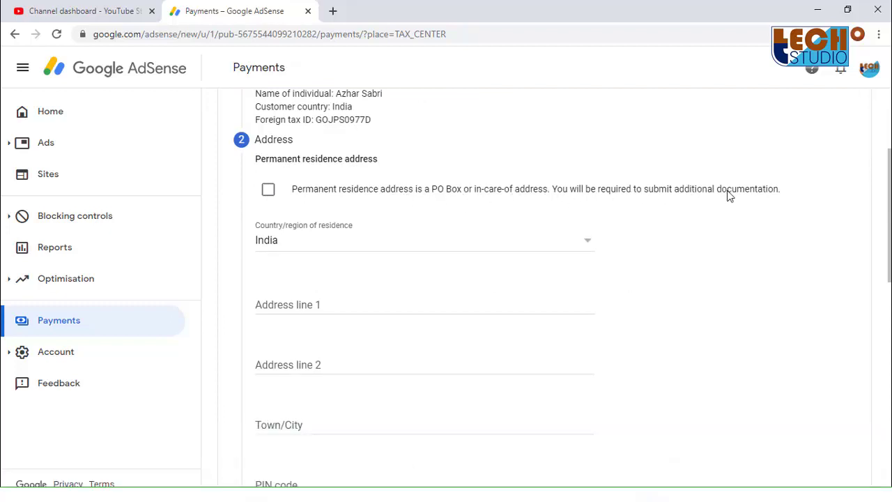
Fill the Indian permanent address from a saved suggestion, keeping postal address the same
{"action": "scroll", "coordinate": [253, 219], "scroll_direction": "down", "scroll_amount": 1}
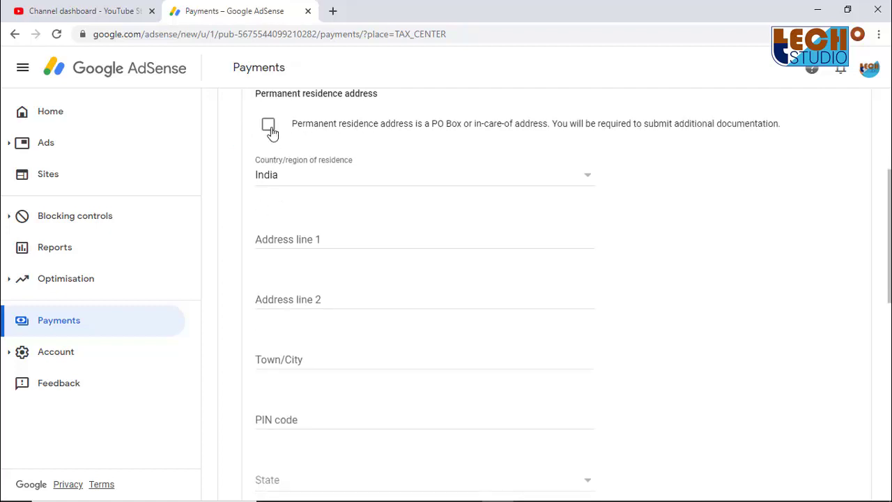
{"action": "left_click", "coordinate": [303, 238]}
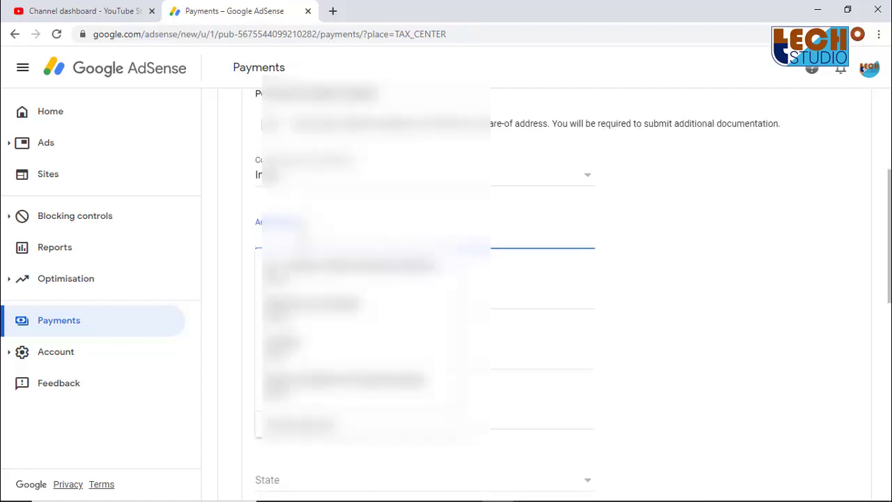
{"action": "left_click", "coordinate": [529, 340]}
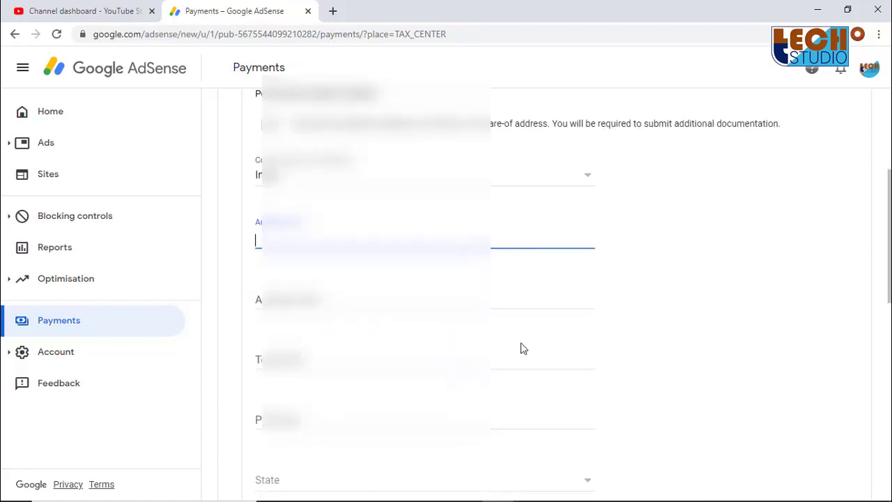
{"action": "scroll", "coordinate": [522, 349], "scroll_direction": "down", "scroll_amount": 2}
{"action": "scroll", "coordinate": [446, 293], "scroll_direction": "down", "scroll_amount": 4}
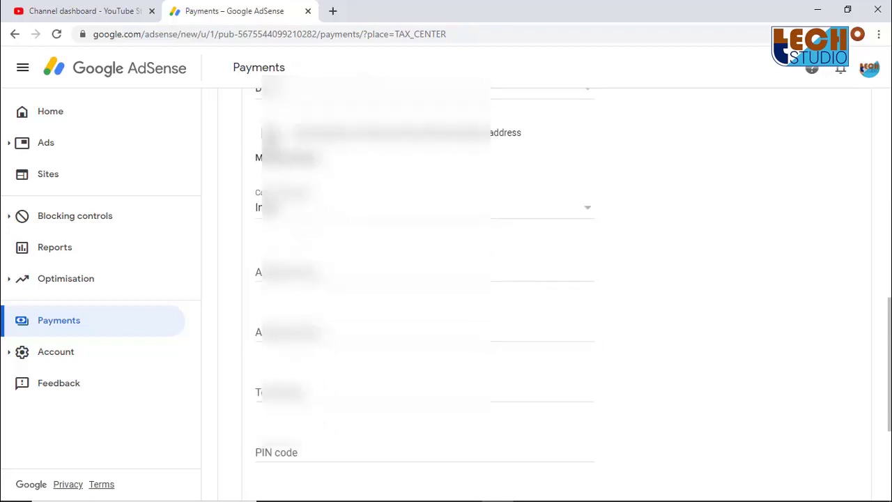
{"action": "scroll", "coordinate": [418, 279], "scroll_direction": "down", "scroll_amount": 4}
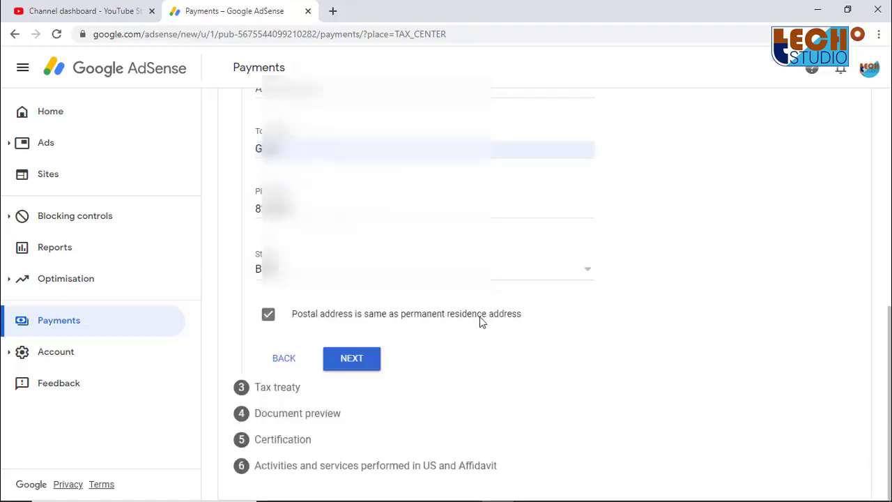
{"action": "left_click", "coordinate": [350, 361]}
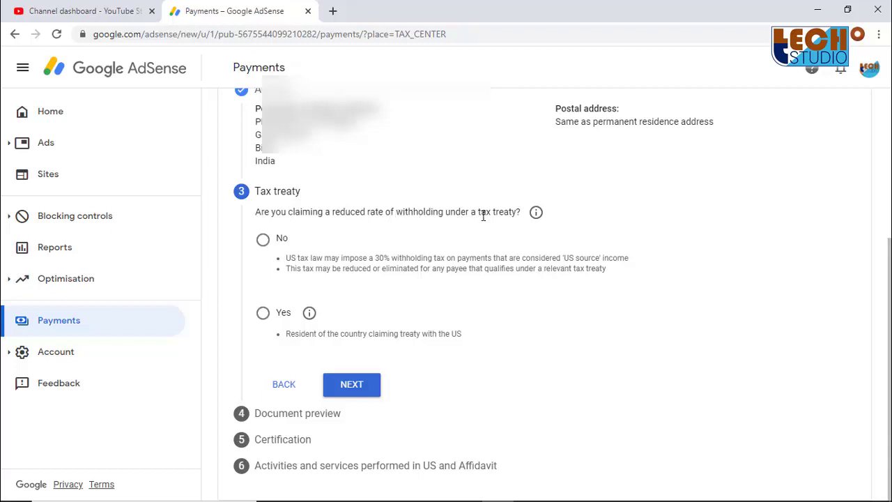
Claim a reduced treaty rate, confirming residency with India as the treaty country
{"action": "left_click", "coordinate": [535, 213]}
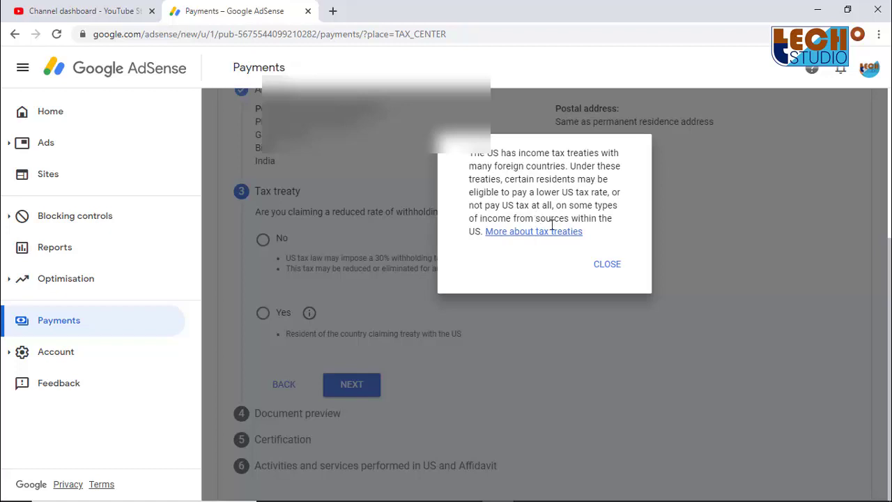
{"action": "left_click", "coordinate": [604, 265]}
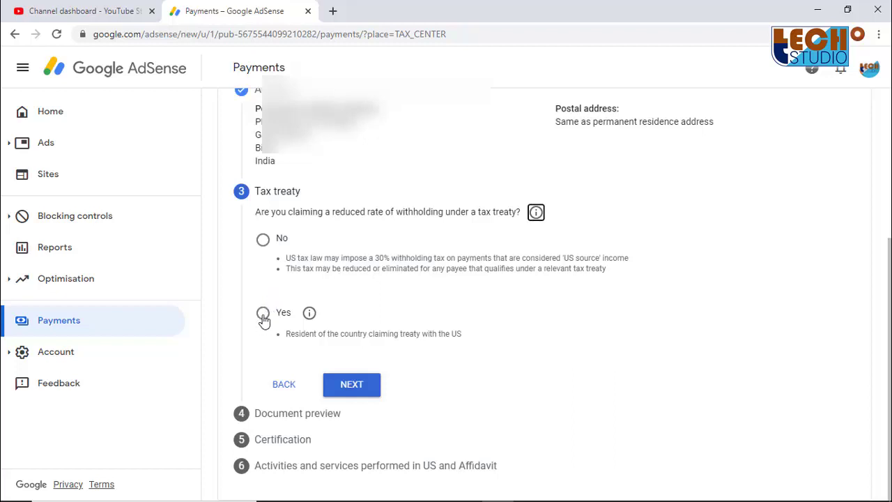
{"action": "left_click", "coordinate": [263, 315]}
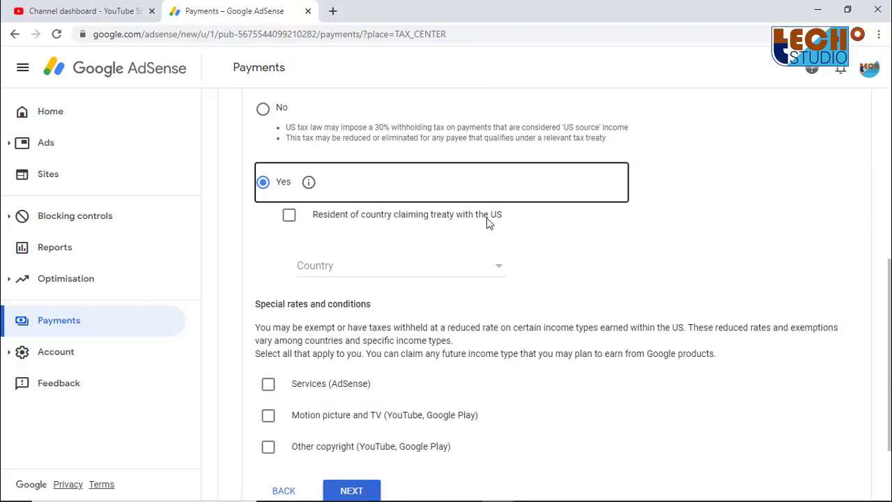
{"action": "left_click", "coordinate": [291, 217]}
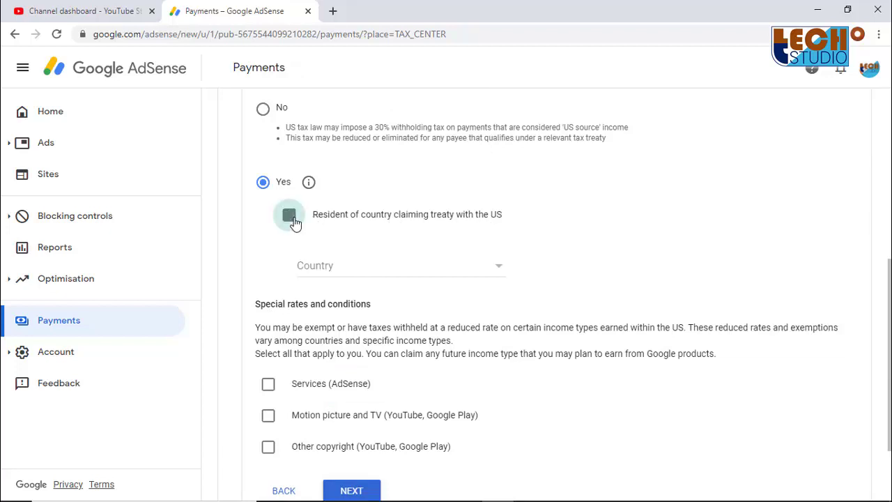
{"action": "left_click", "coordinate": [349, 276]}
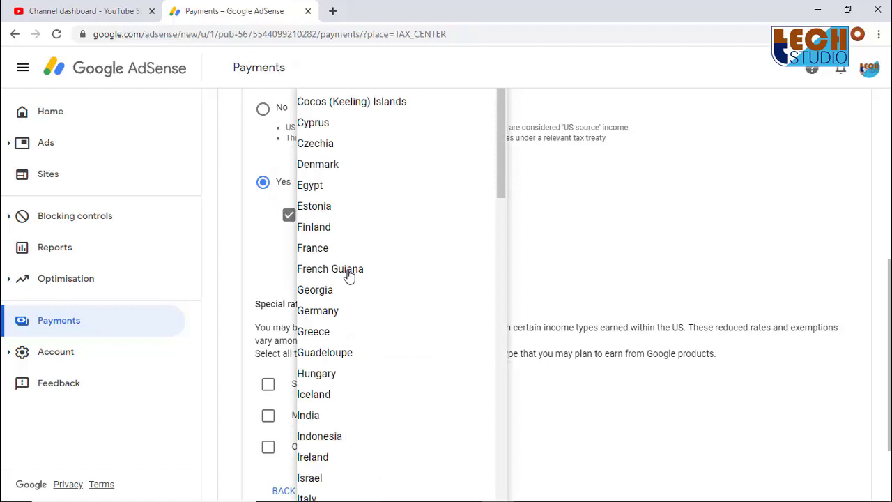
{"action": "left_click", "coordinate": [308, 415]}
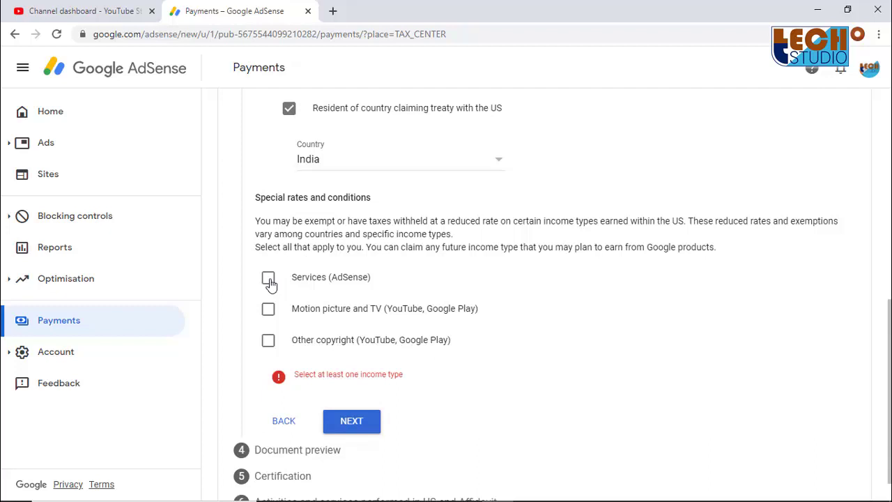
Claim Services (AdSense) under Article 7 and paragraph 1 at 0% (reduced rate)
{"action": "left_click", "coordinate": [269, 279]}
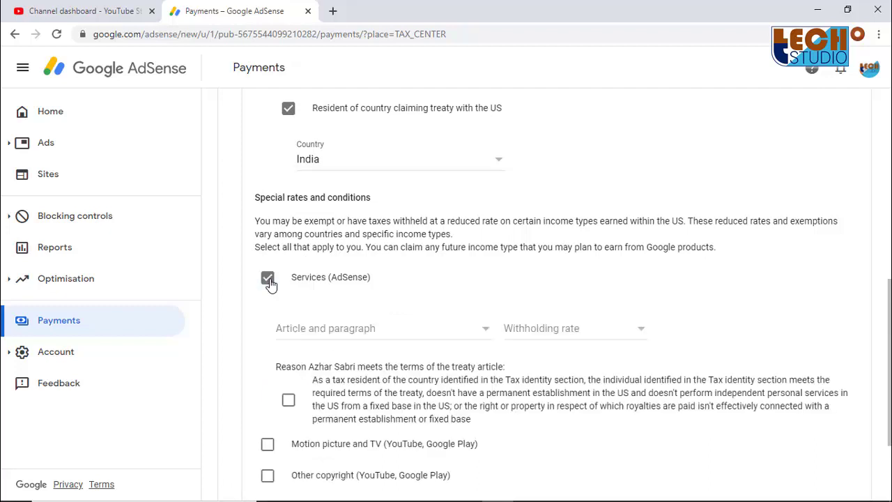
{"action": "scroll", "coordinate": [271, 286], "scroll_direction": "down", "scroll_amount": 1}
{"action": "left_click", "coordinate": [319, 262]}
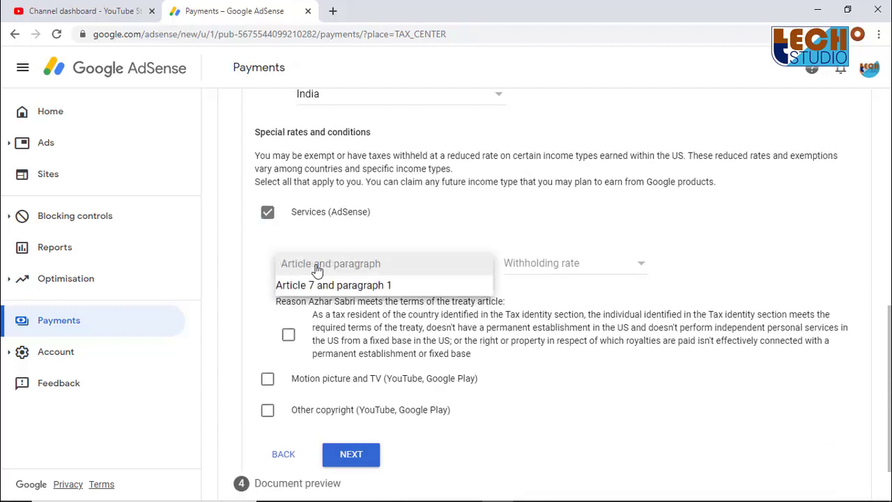
{"action": "left_click", "coordinate": [320, 289]}
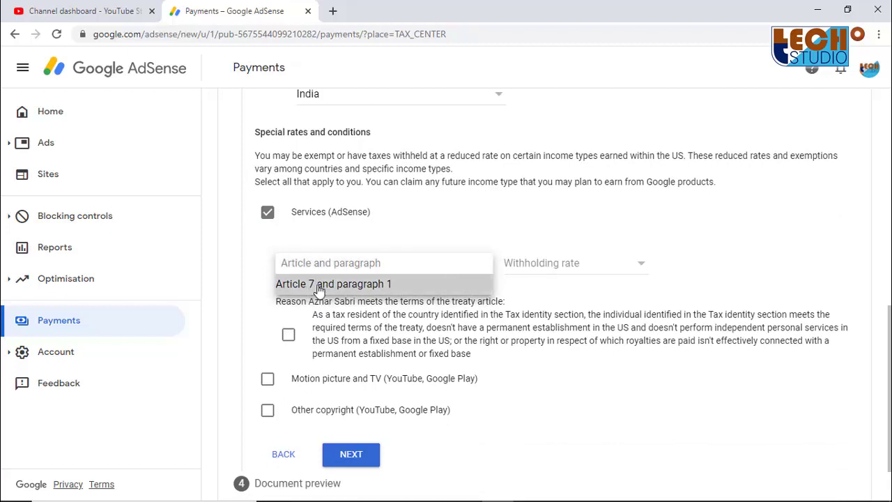
{"action": "left_click", "coordinate": [527, 265]}
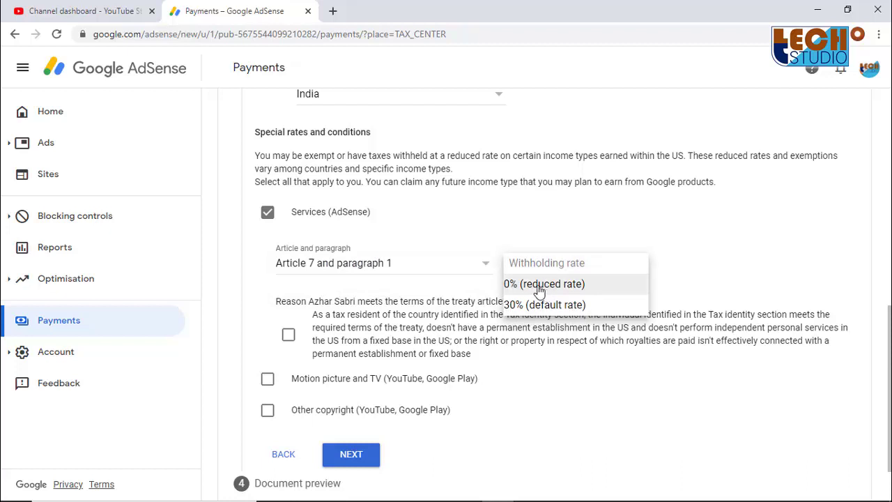
{"action": "left_click", "coordinate": [537, 285]}
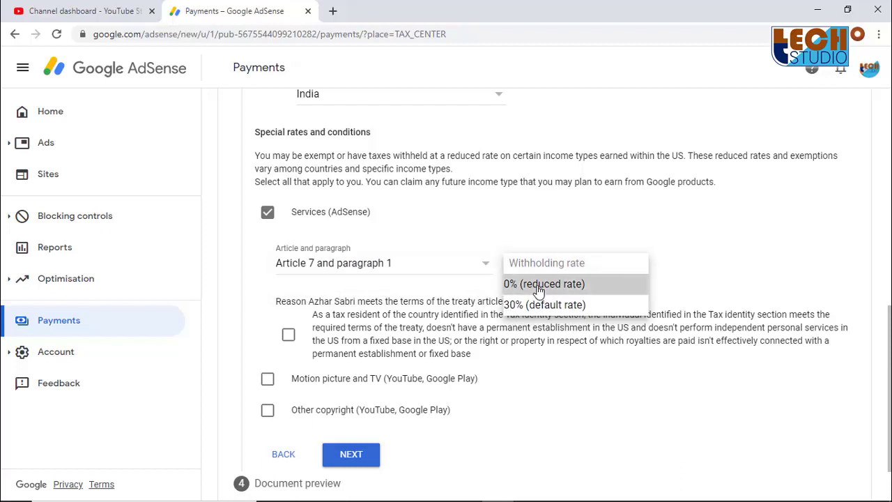
{"action": "scroll", "coordinate": [390, 308], "scroll_direction": "down", "scroll_amount": 1}
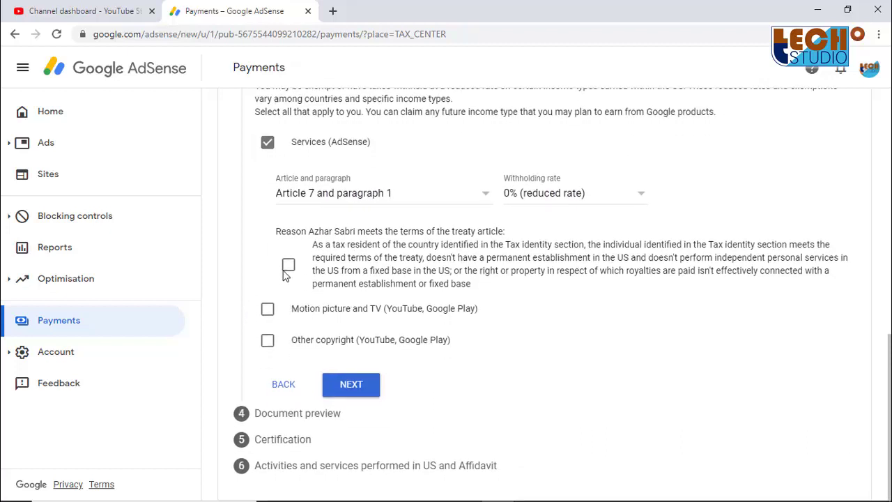
Affirm the Services treaty terms and claim Motion picture and TV under Article 12, paragraph 2A II
{"action": "left_click", "coordinate": [289, 269]}
{"action": "left_click", "coordinate": [268, 310]}
{"action": "scroll", "coordinate": [326, 305], "scroll_direction": "down", "scroll_amount": 1}
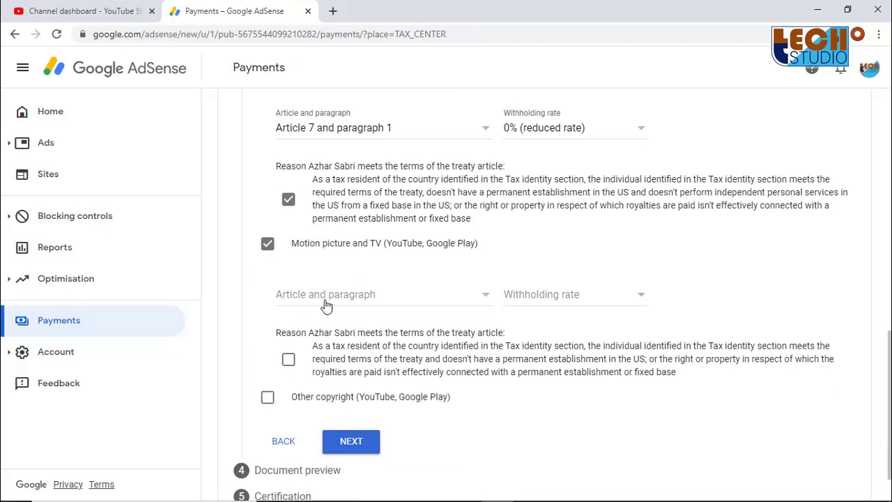
{"action": "left_click", "coordinate": [327, 303]}
{"action": "left_click", "coordinate": [330, 316]}
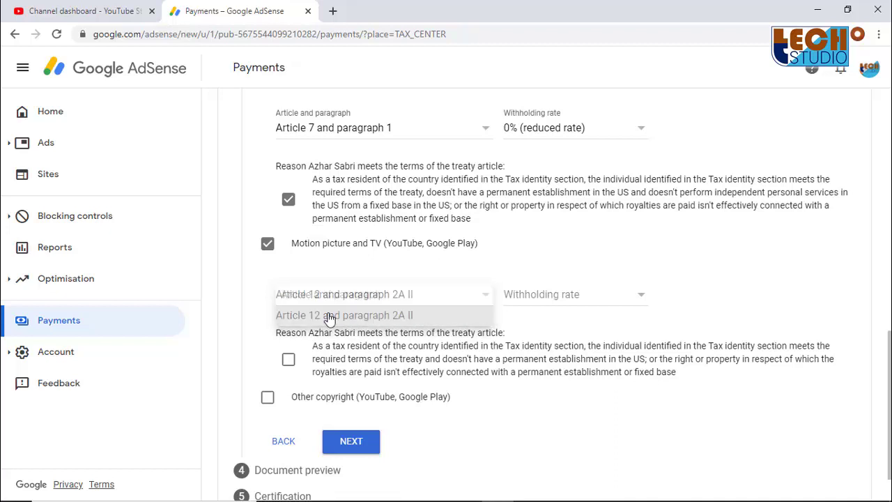
Set Motion picture and TV withholding to 15% (reduced rate) and affirm its treaty terms
{"action": "left_click", "coordinate": [547, 304]}
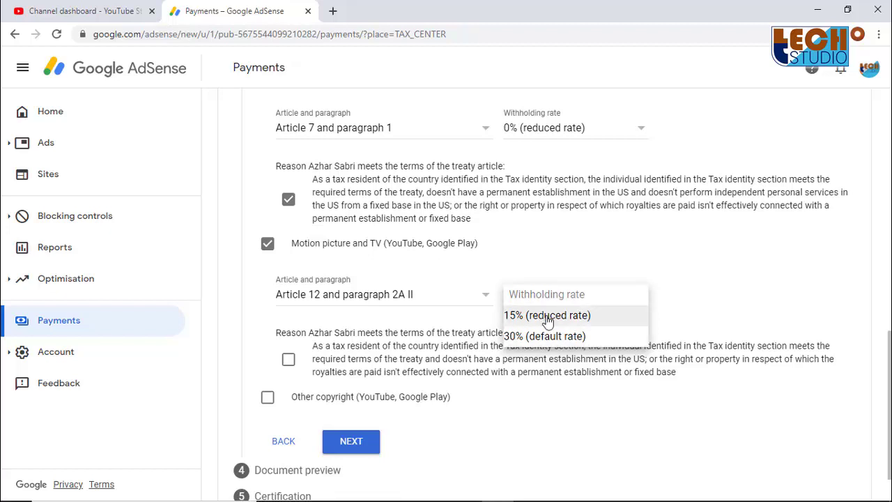
{"action": "left_click", "coordinate": [548, 316]}
{"action": "scroll", "coordinate": [462, 335], "scroll_direction": "down", "scroll_amount": 1}
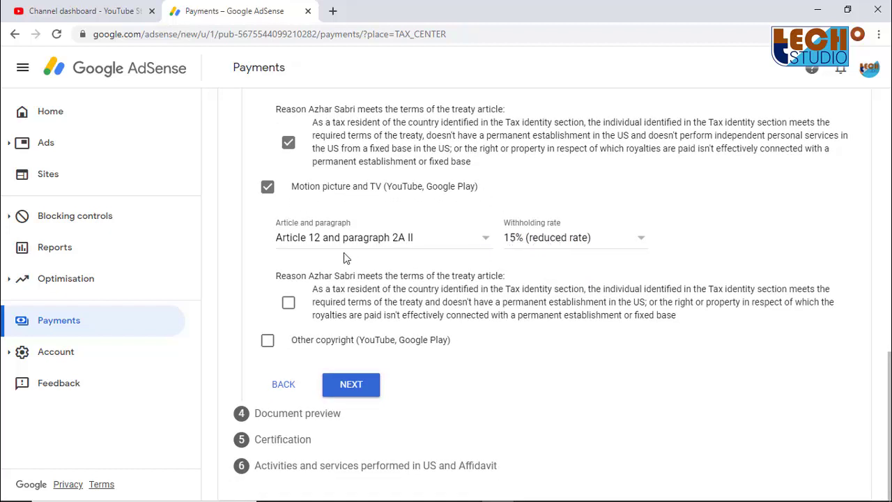
{"action": "left_click", "coordinate": [292, 306]}
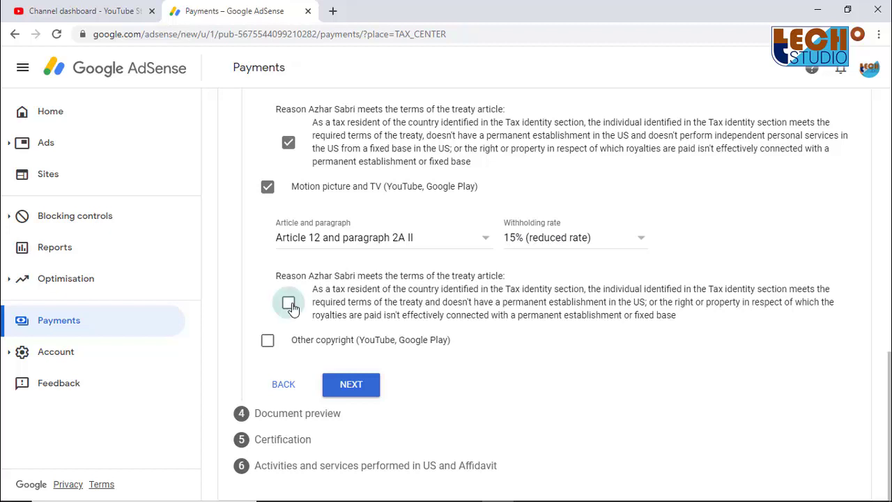
Claim Other copyright under Article 12 and paragraph 2A II at 15% (reduced rate)
{"action": "left_click", "coordinate": [268, 341]}
{"action": "scroll", "coordinate": [275, 348], "scroll_direction": "down", "scroll_amount": 1}
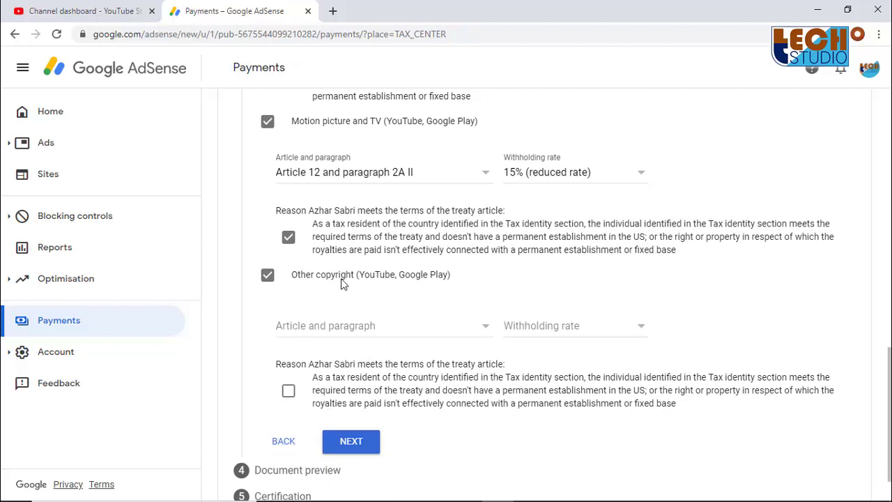
{"action": "left_click", "coordinate": [347, 329]}
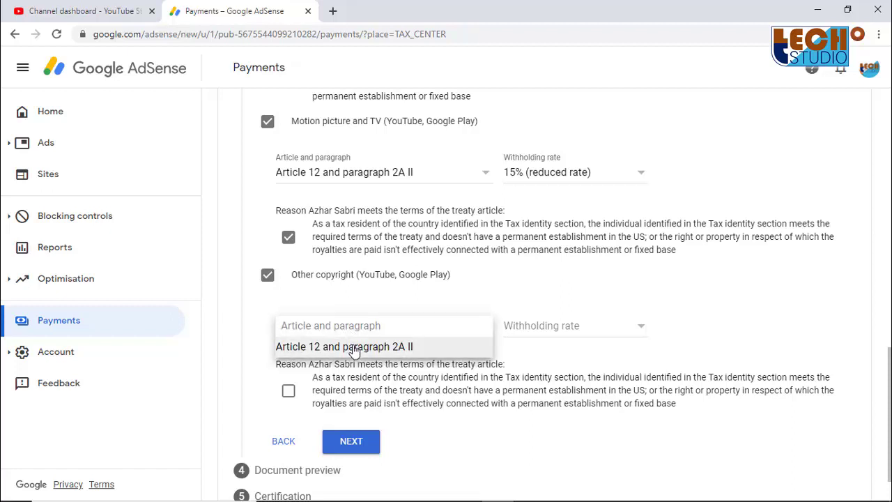
{"action": "left_click", "coordinate": [354, 348]}
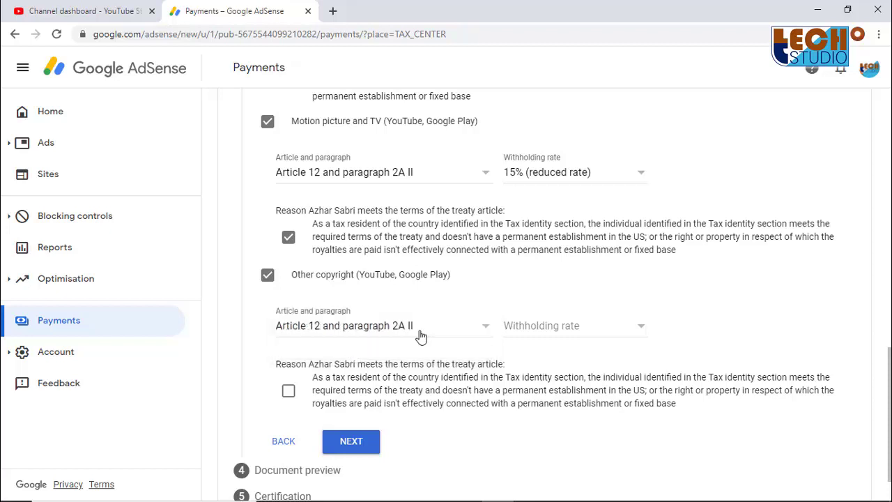
{"action": "left_click", "coordinate": [542, 332]}
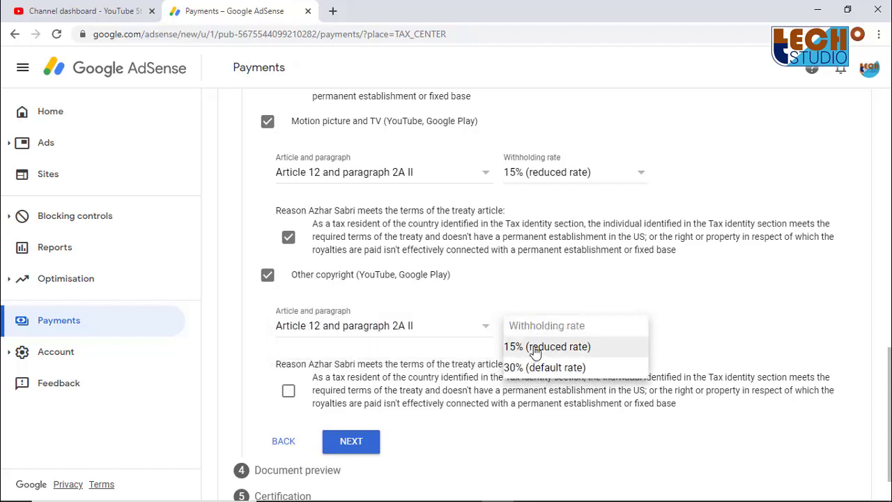
{"action": "left_click", "coordinate": [535, 352]}
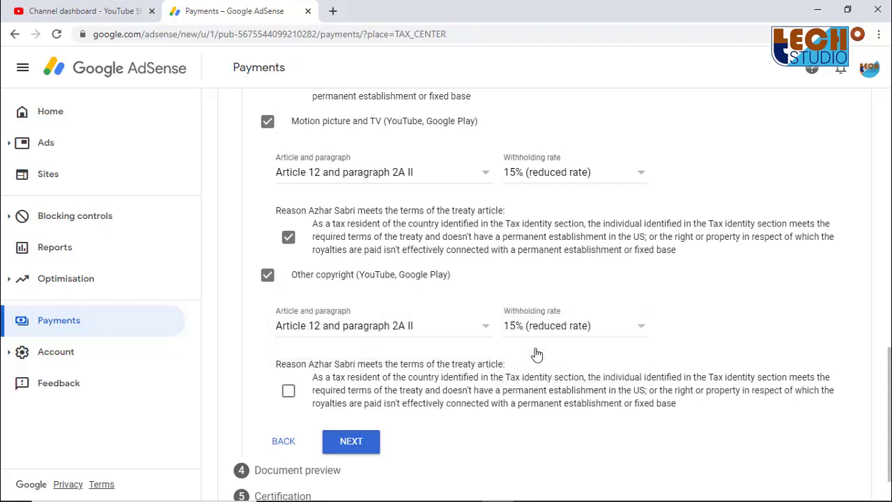
Affirm the Other copyright treaty terms and review the completed treaty claims
{"action": "scroll", "coordinate": [398, 370], "scroll_direction": "down", "scroll_amount": 1}
{"action": "scroll", "coordinate": [398, 369], "scroll_direction": "down", "scroll_amount": 1}
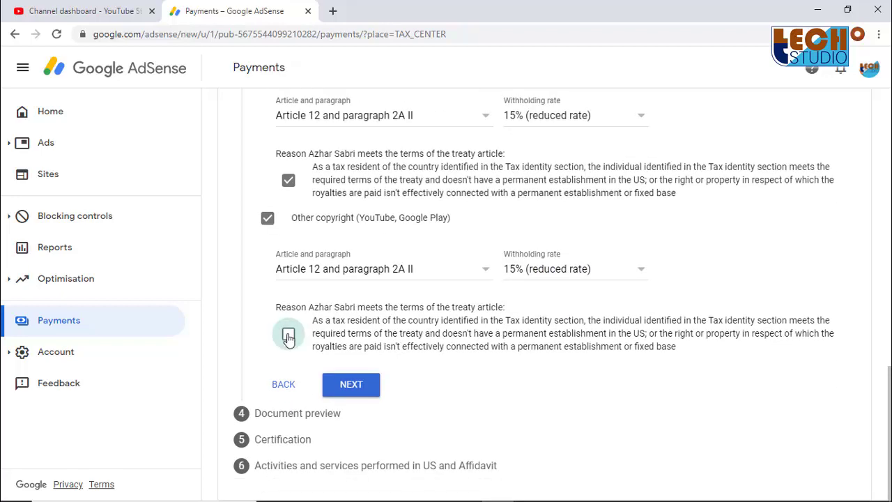
{"action": "left_click", "coordinate": [288, 336]}
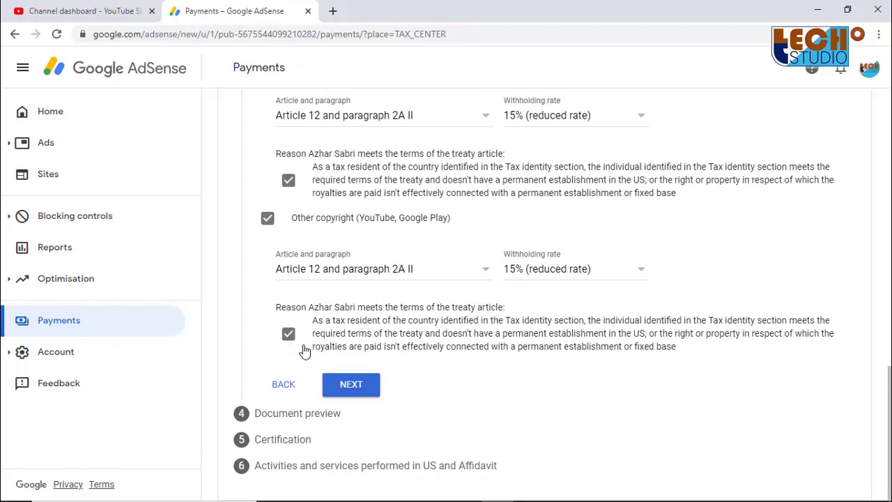
{"action": "scroll", "coordinate": [307, 350], "scroll_direction": "up", "scroll_amount": 4}
{"action": "scroll", "coordinate": [364, 149], "scroll_direction": "up", "scroll_amount": 2}
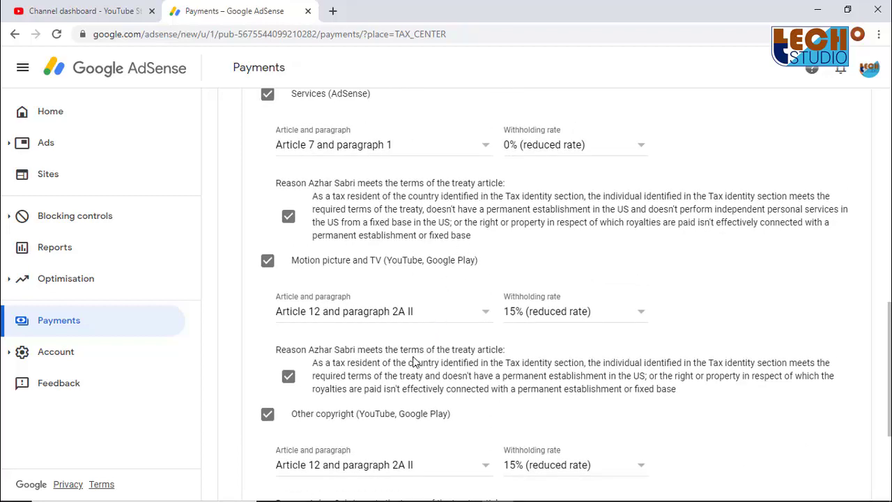
{"action": "scroll", "coordinate": [414, 363], "scroll_direction": "up", "scroll_amount": 2}
{"action": "scroll", "coordinate": [413, 361], "scroll_direction": "down", "scroll_amount": 8}
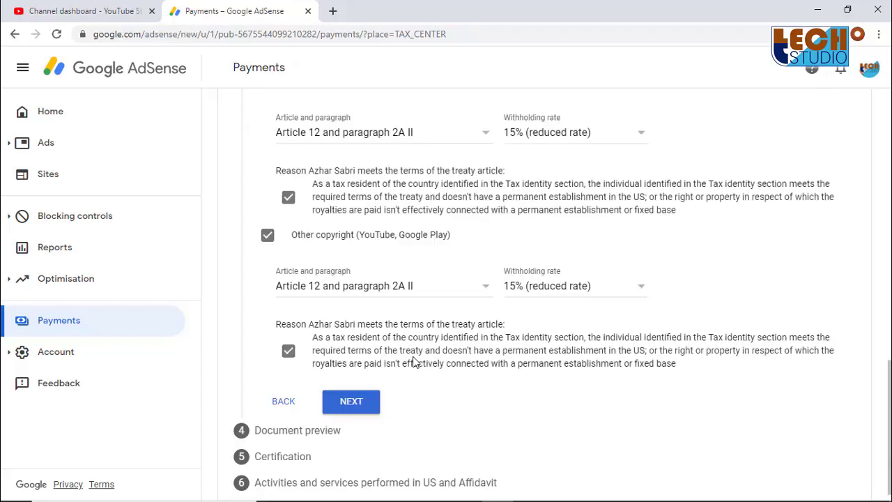
Finish the Tax treaty step and review its summary above the four-form Document preview
{"action": "left_click", "coordinate": [348, 389]}
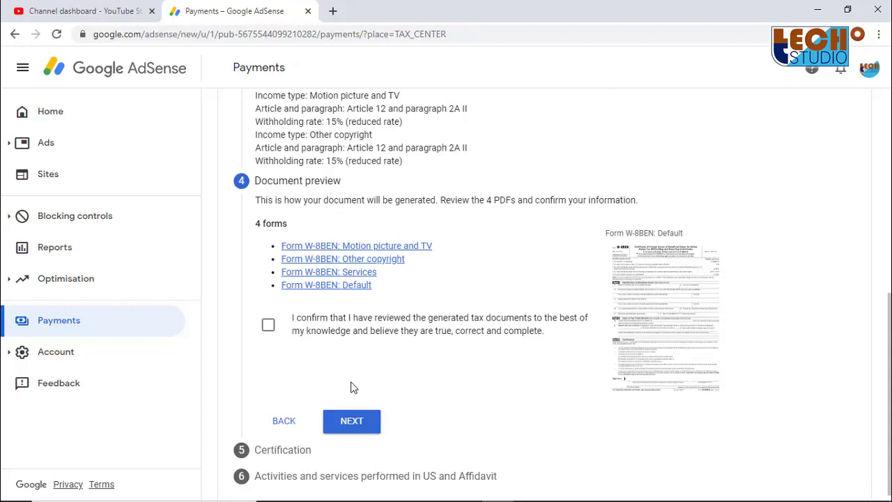
{"action": "scroll", "coordinate": [338, 225], "scroll_direction": "up", "scroll_amount": 1}
{"action": "scroll", "coordinate": [341, 199], "scroll_direction": "up", "scroll_amount": 1}
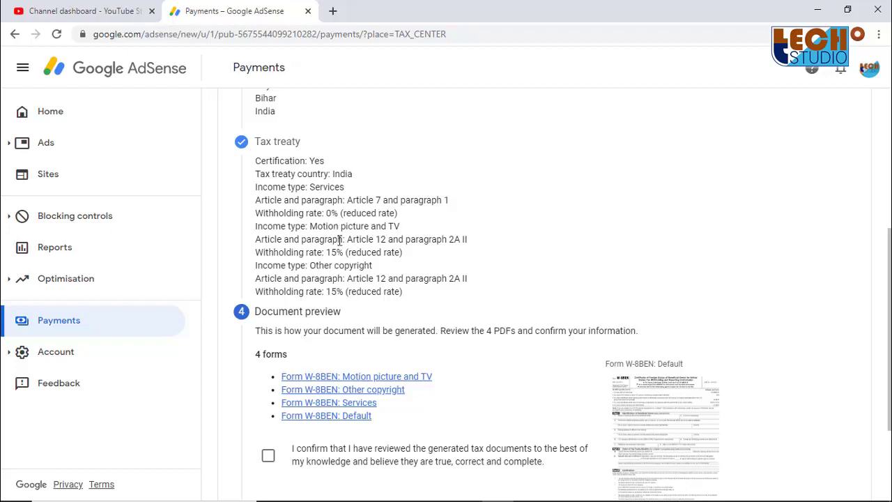
{"action": "left_click_drag", "start_coordinate": [327, 252], "coordinate": [343, 254]}
{"action": "left_click", "coordinate": [343, 254]}
{"action": "left_click_drag", "start_coordinate": [255, 160], "coordinate": [406, 291]}
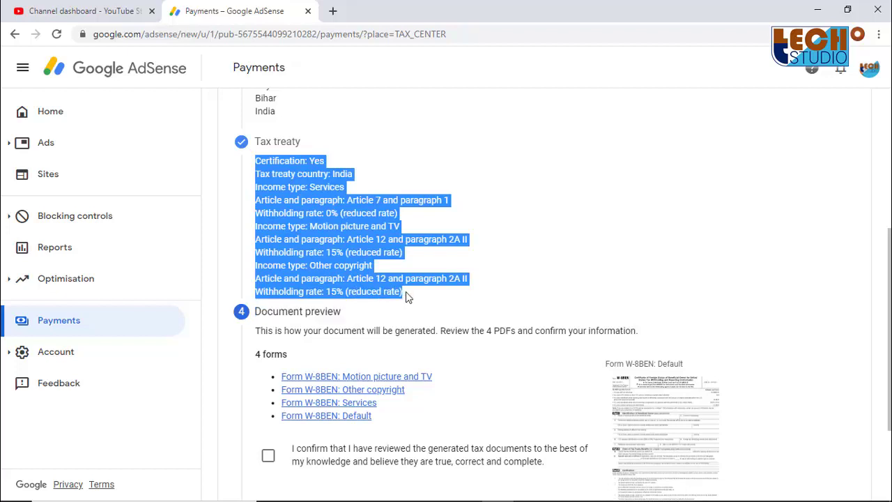
{"action": "scroll", "coordinate": [368, 160], "scroll_direction": "down", "scroll_amount": 2}
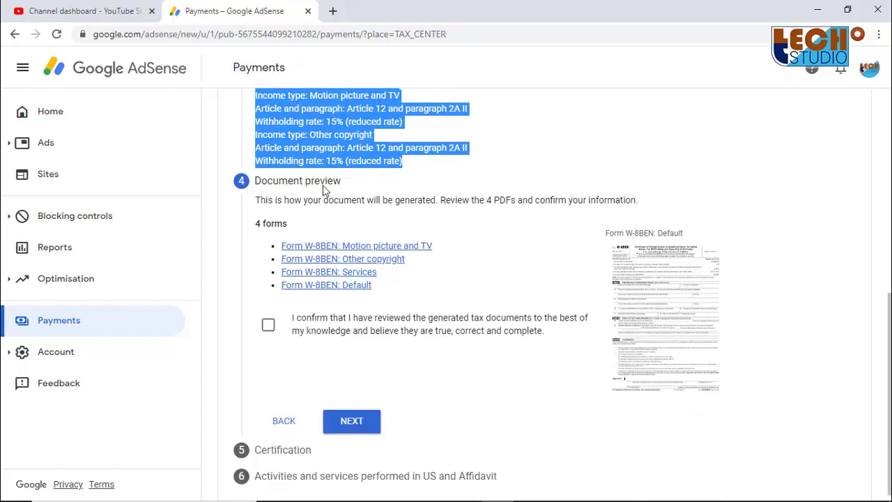
{"action": "left_click", "coordinate": [281, 197]}
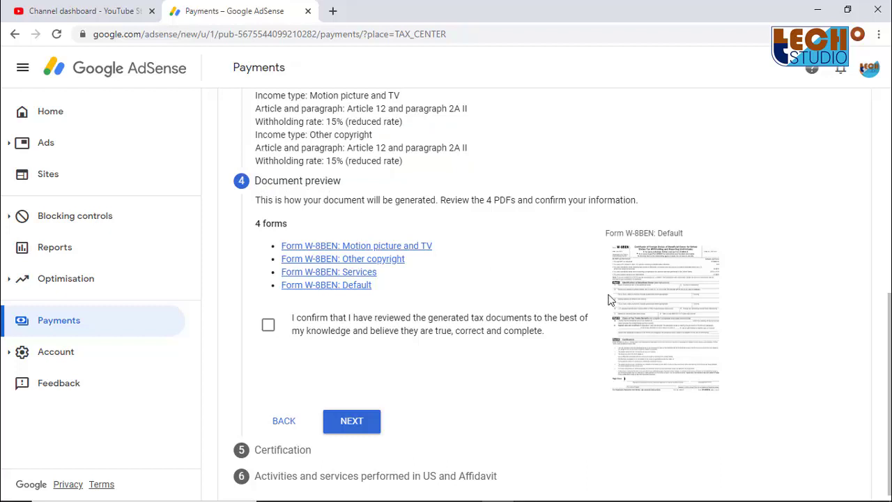
Review the generated default W-8BEN PDF in its own tab, then return to the AdSense tax form
{"action": "left_click", "coordinate": [665, 294]}
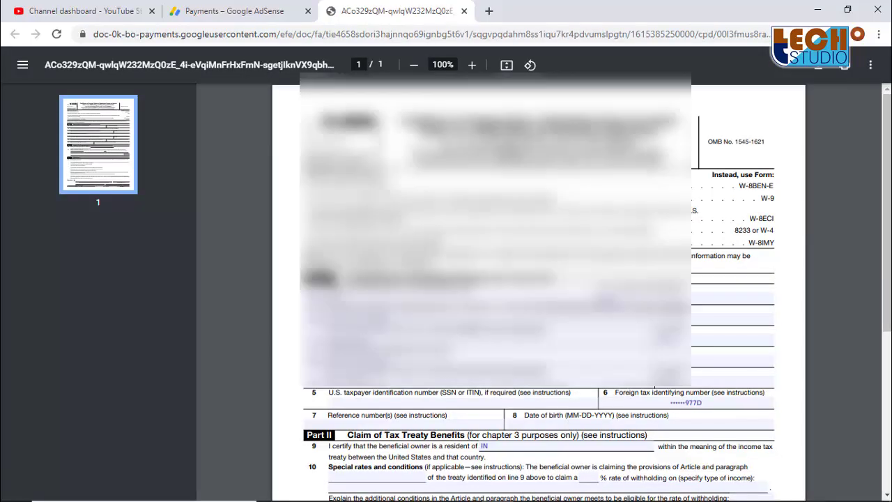
{"action": "scroll", "coordinate": [458, 247], "scroll_direction": "down", "scroll_amount": 5}
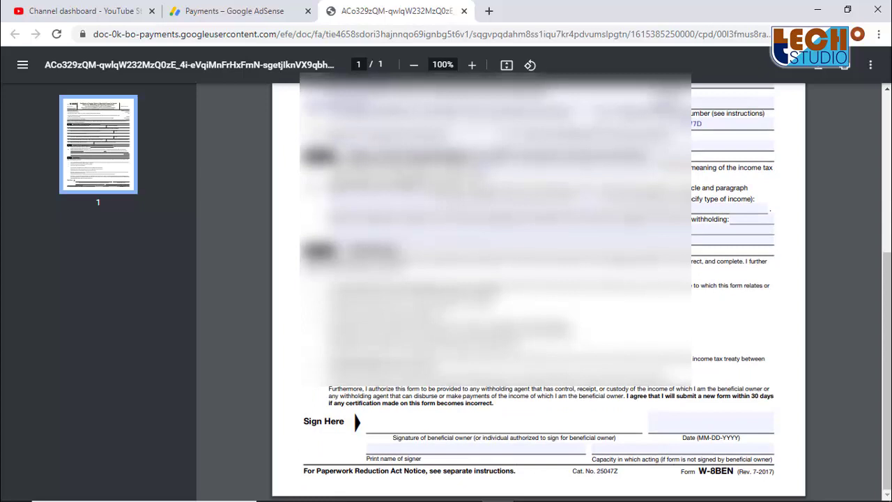
{"action": "left_click", "coordinate": [273, 10]}
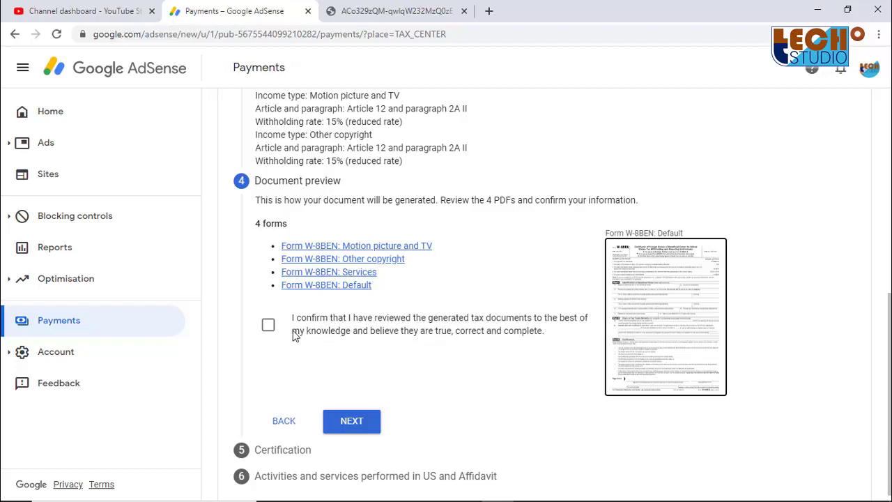
Confirm the generated tax documents were reviewed and move on to the Certification step
{"action": "left_click", "coordinate": [272, 332]}
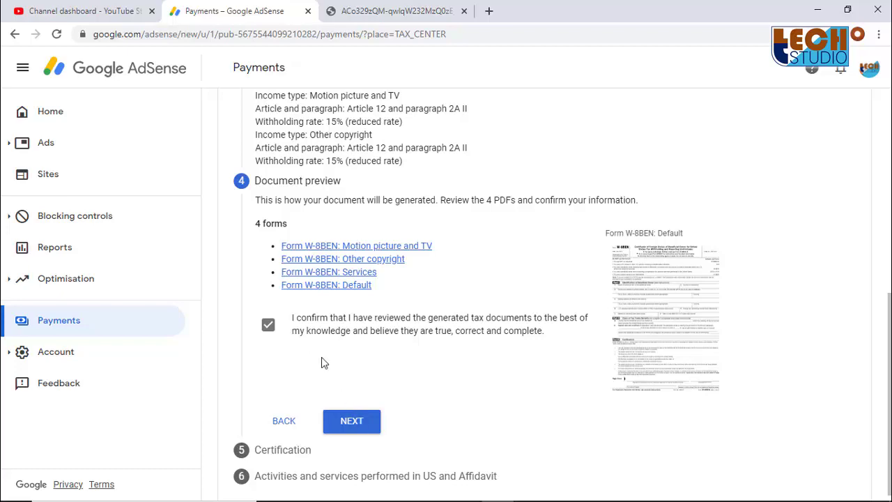
{"action": "left_click", "coordinate": [352, 421]}
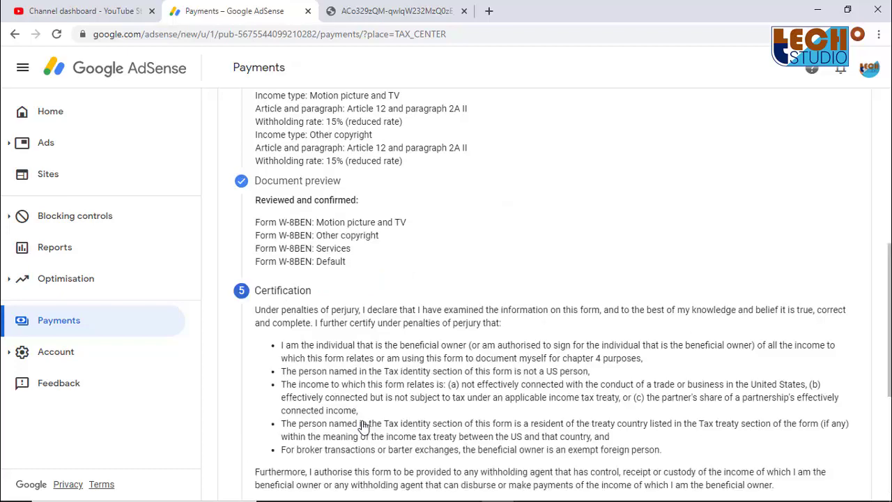
{"action": "scroll", "coordinate": [363, 400], "scroll_direction": "down", "scroll_amount": 2}
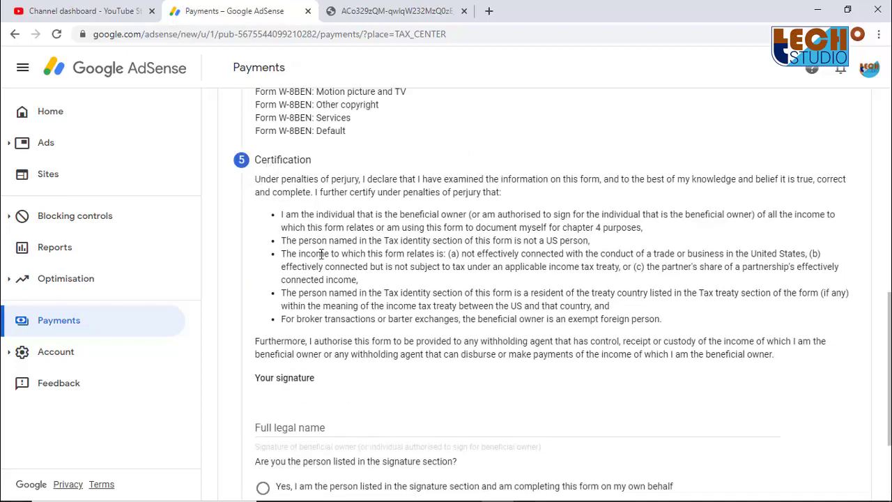
{"action": "scroll", "coordinate": [318, 278], "scroll_direction": "down", "scroll_amount": 2}
Sign the certification with your full legal name, signing on your own behalf, and continue to step 6
{"action": "left_click", "coordinate": [316, 298]}
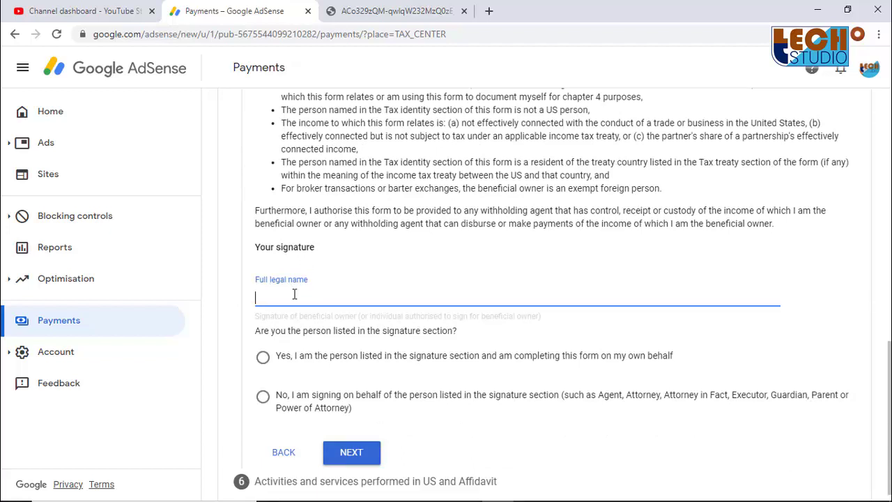
{"action": "left_click", "coordinate": [283, 298]}
{"action": "left_click", "coordinate": [263, 358]}
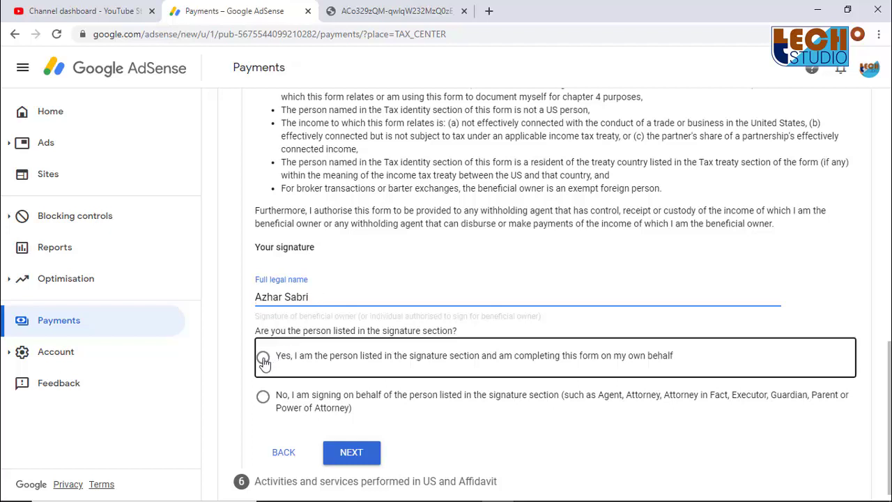
{"action": "left_click", "coordinate": [350, 454]}
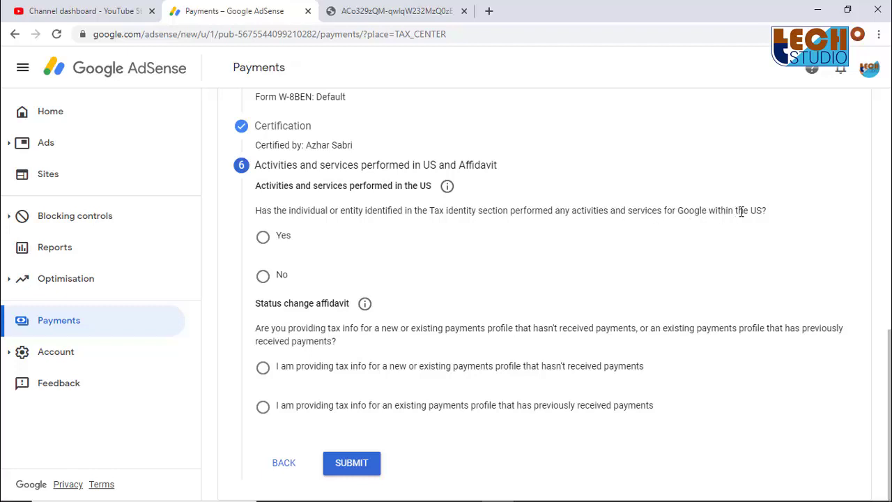
Answer No to US activities, certify services are performed outside the US, and mark the profile previously paid
{"action": "left_click", "coordinate": [264, 279]}
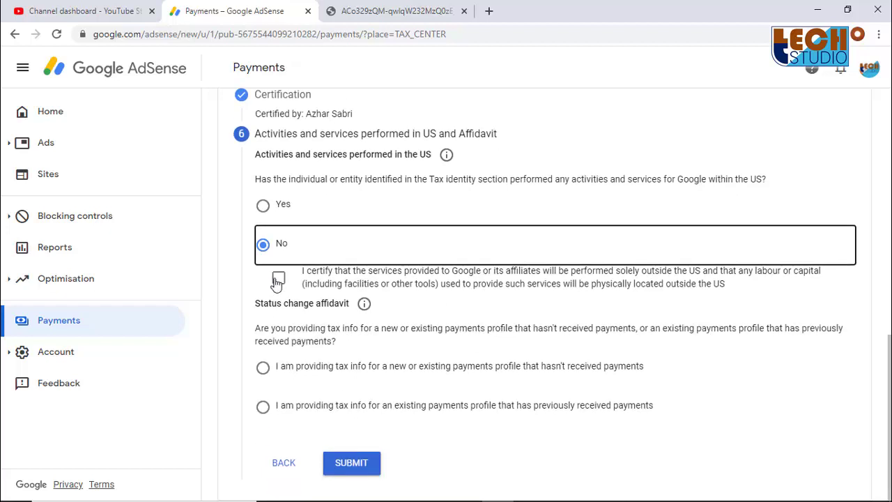
{"action": "left_click", "coordinate": [279, 280]}
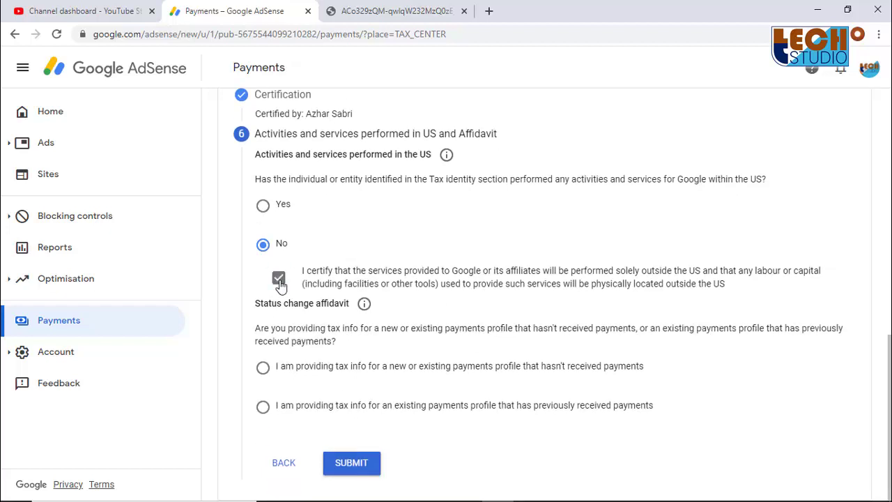
{"action": "left_click", "coordinate": [263, 367]}
{"action": "left_click", "coordinate": [263, 369]}
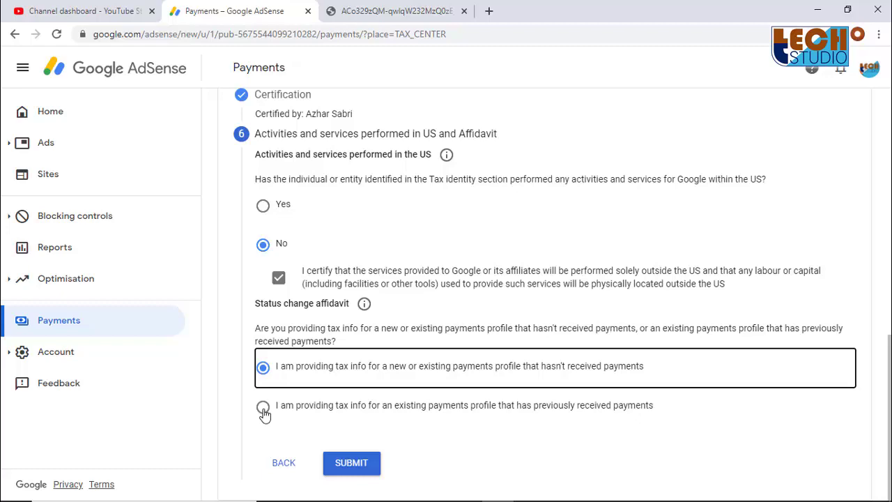
{"action": "left_click", "coordinate": [263, 409]}
Accept the unchanged-information perjury declaration and submit the W-8BEN tax form
{"action": "scroll", "coordinate": [265, 414], "scroll_direction": "down", "scroll_amount": 3}
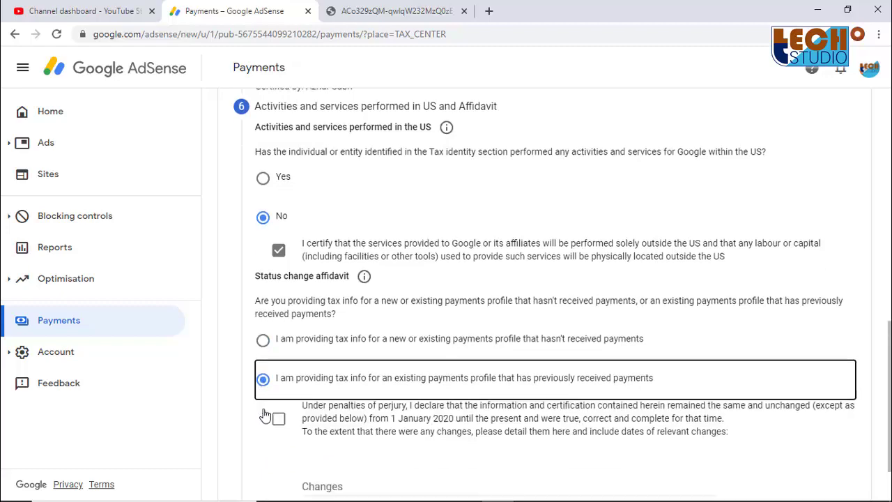
{"action": "left_click", "coordinate": [278, 344]}
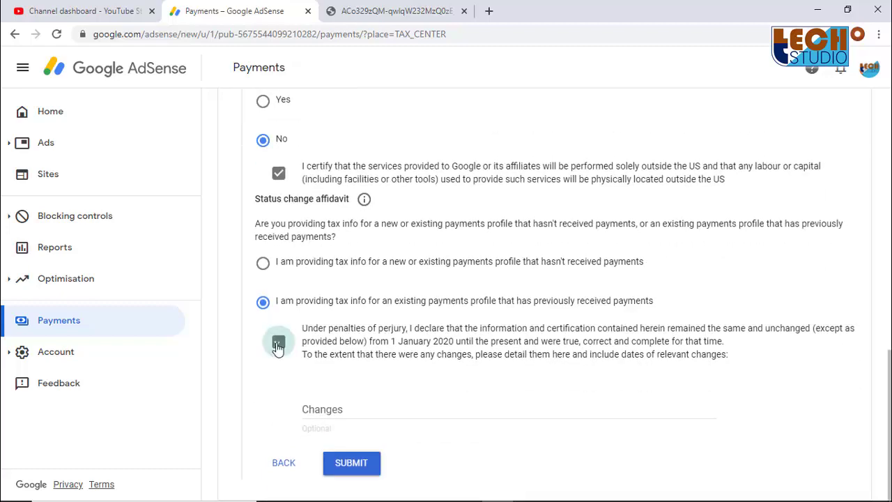
{"action": "left_click", "coordinate": [348, 409]}
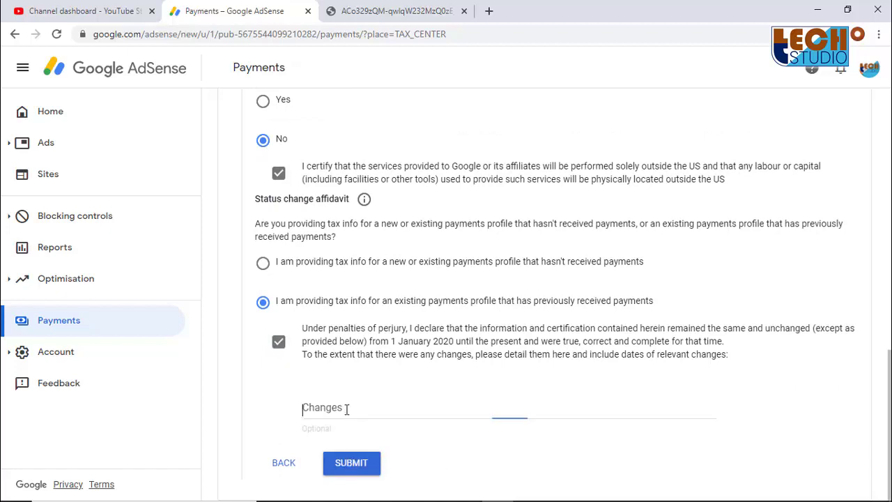
{"action": "left_click", "coordinate": [342, 466]}
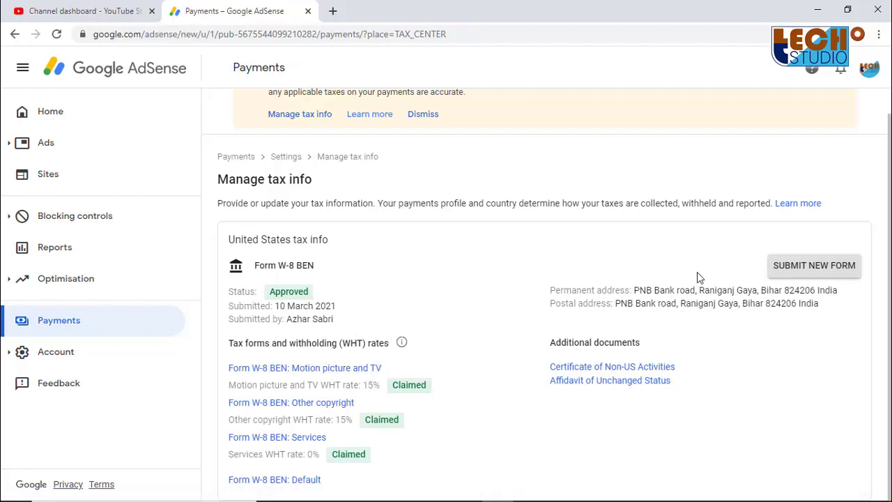
Start a new United States tax form and pass the Google account password re-verification
{"action": "left_click", "coordinate": [802, 271]}
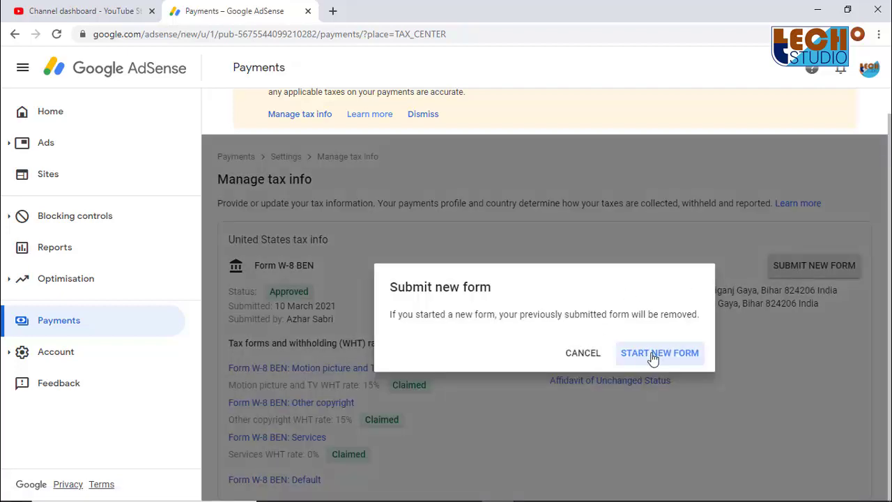
{"action": "left_click", "coordinate": [653, 355]}
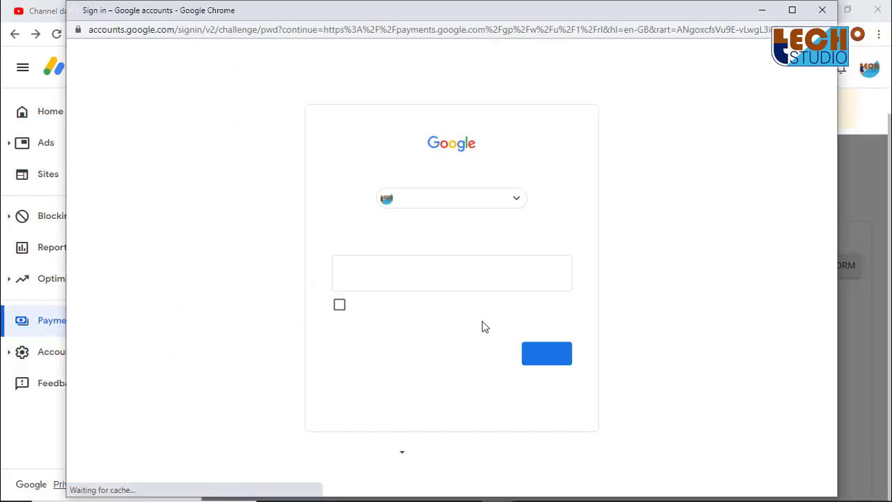
{"action": "left_click", "coordinate": [537, 355]}
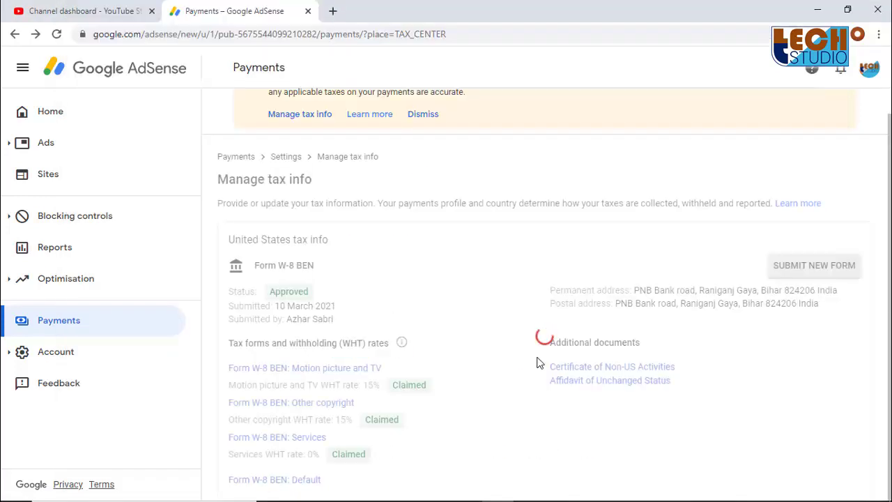